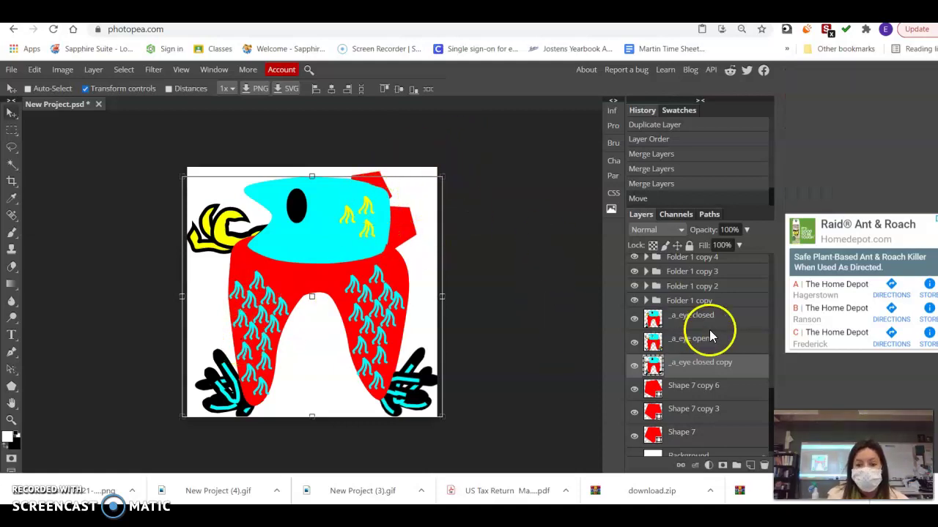
# Scroll the Layers panel down to the Shape 7 spike layers.
pyautogui.scroll(-1, 711, 330)
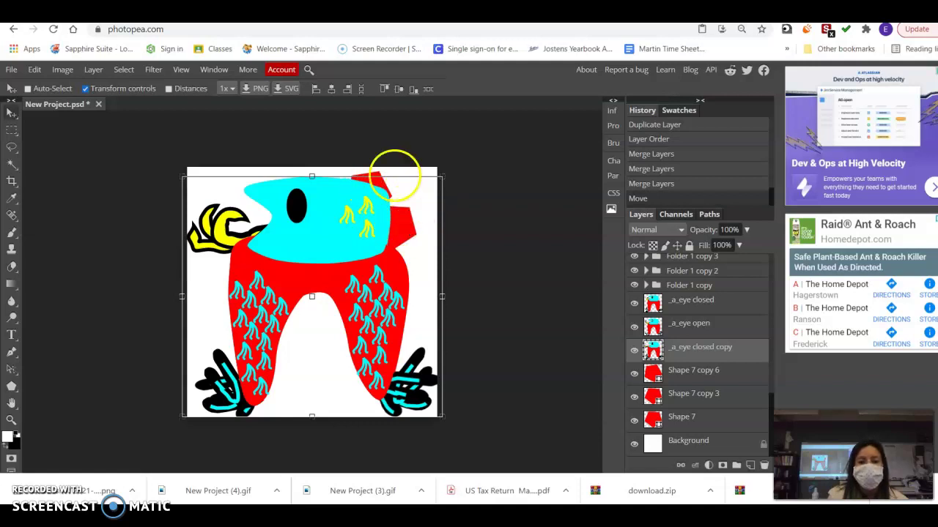
# Hide the spike copies to isolate Shape 7, then delete the Shape 7 layer.
pyautogui.click(636, 378)
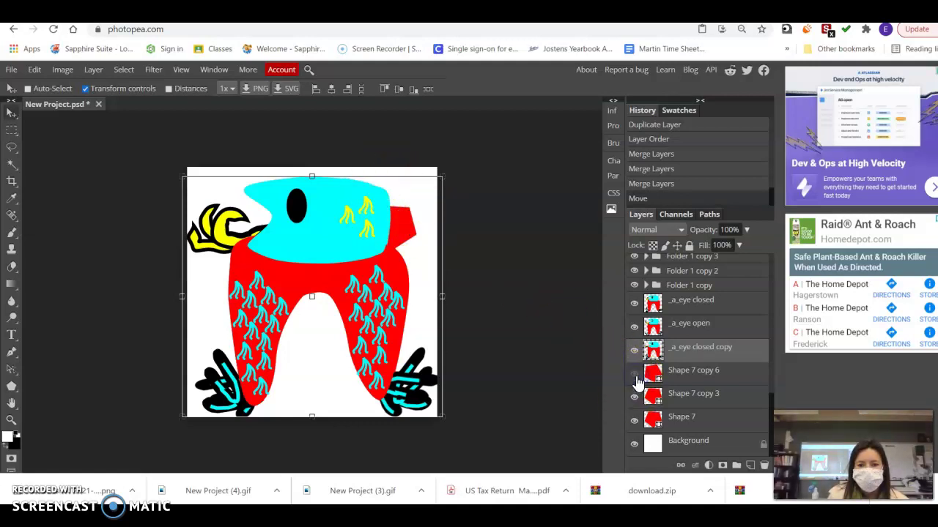
pyautogui.click(634, 396)
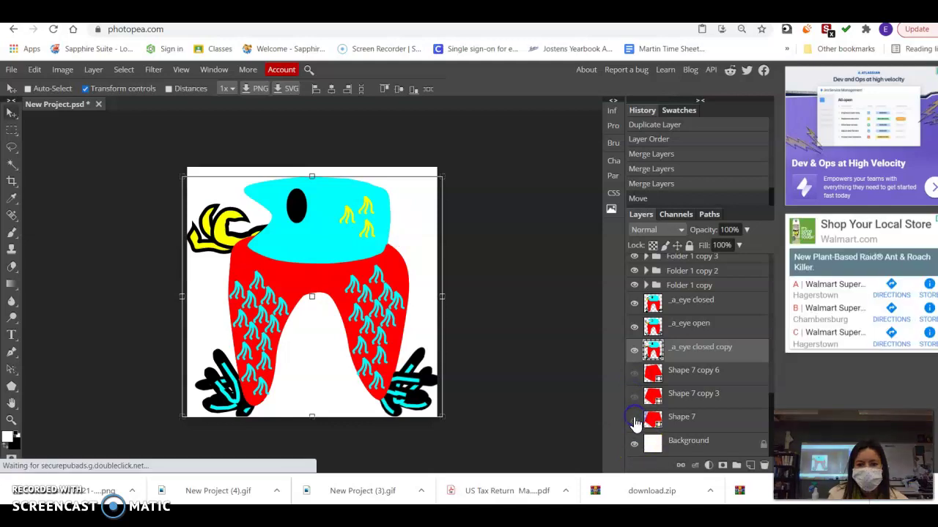
pyautogui.click(635, 423)
pyautogui.click(695, 422)
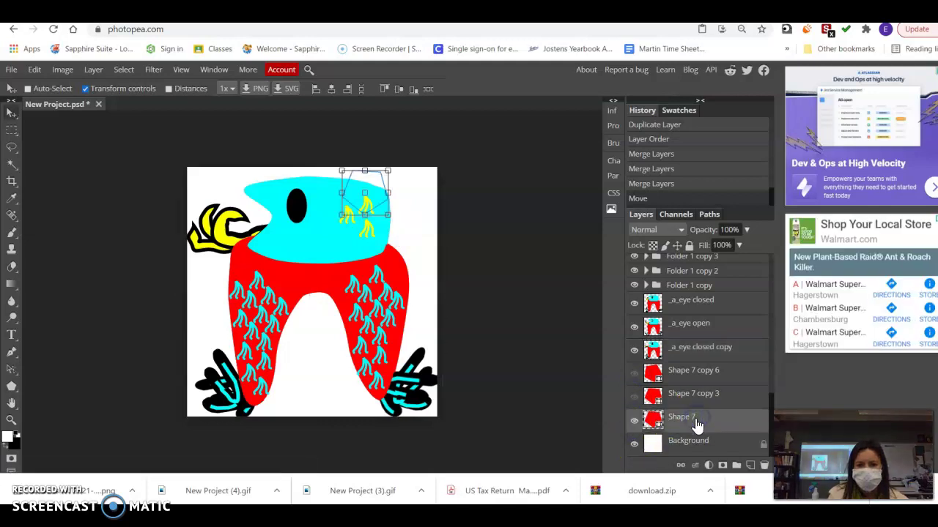
pyautogui.moveTo(695, 427); pyautogui.dragTo(762, 467)
# Show Shape 7 copy 6 and copy 3 again and rename them spike and spike2.
pyautogui.click(691, 397)
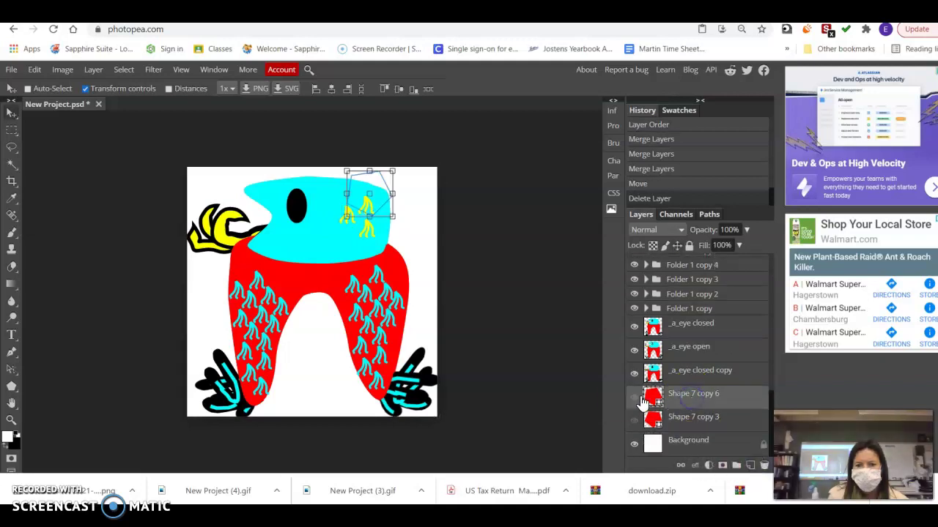
pyautogui.click(633, 393)
pyautogui.click(634, 418)
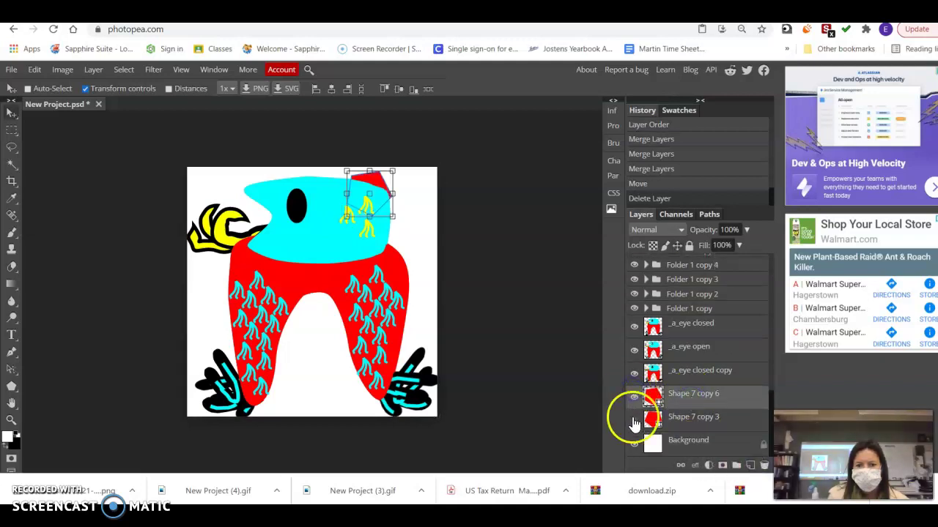
pyautogui.doubleClick(697, 394)
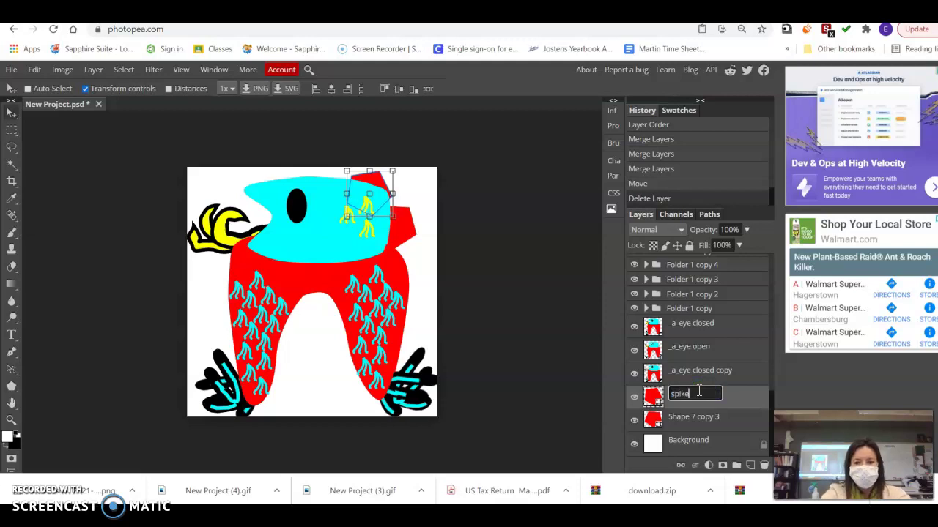
pyautogui.write('spike')
pyautogui.click(685, 418)
pyautogui.doubleClick(686, 417)
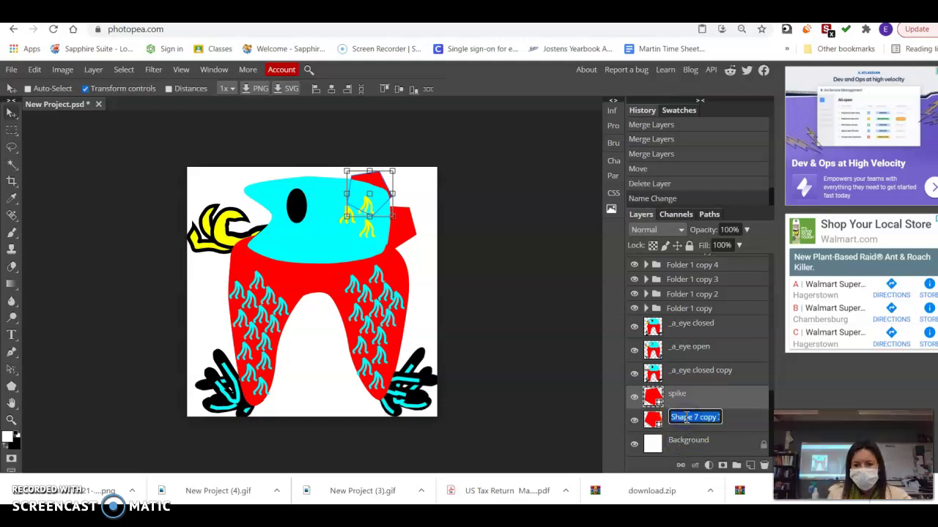
pyautogui.write('spike')
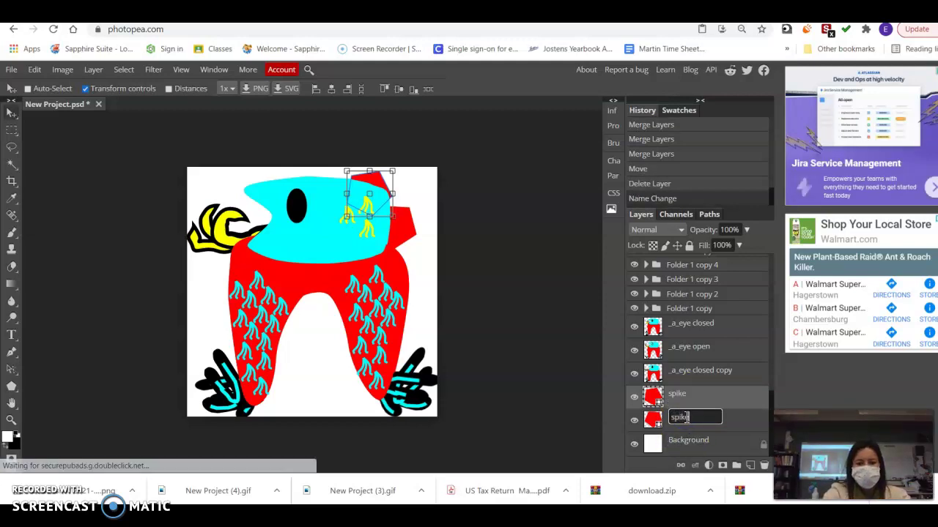
pyautogui.write('2')
pyautogui.click(621, 389)
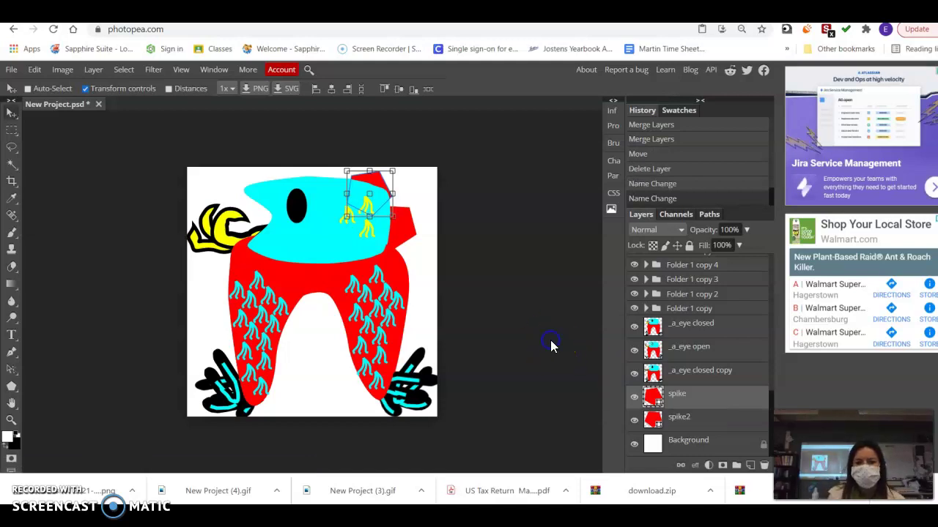
# Move the spike and spike2 layers together to just above _a_eye open.
pyautogui.click(683, 401)
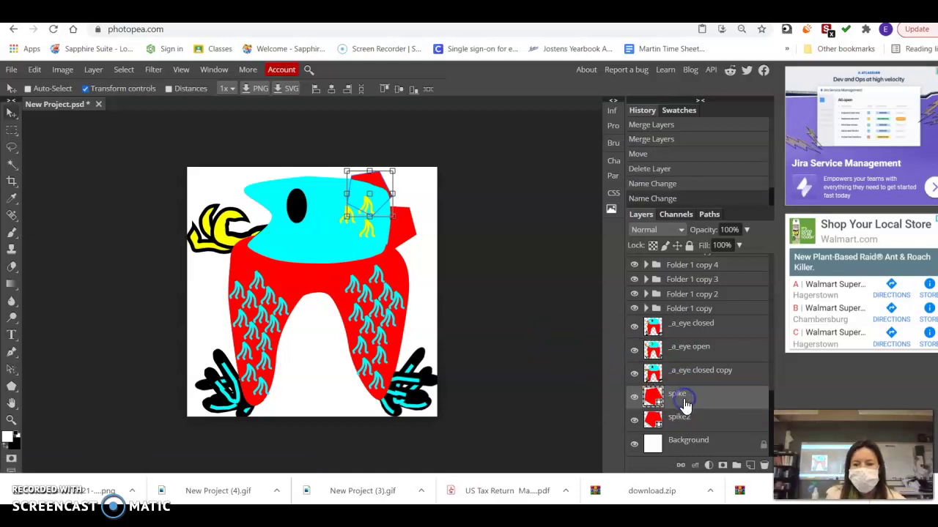
pyautogui.click(694, 331)
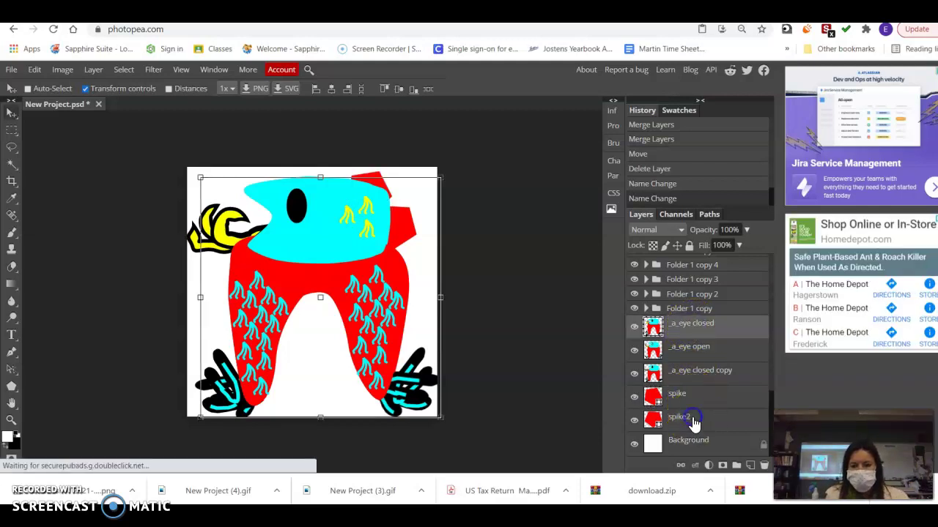
pyautogui.keyDown('shift'); pyautogui.click(694, 422); pyautogui.keyUp('shift')
pyautogui.click(692, 405)
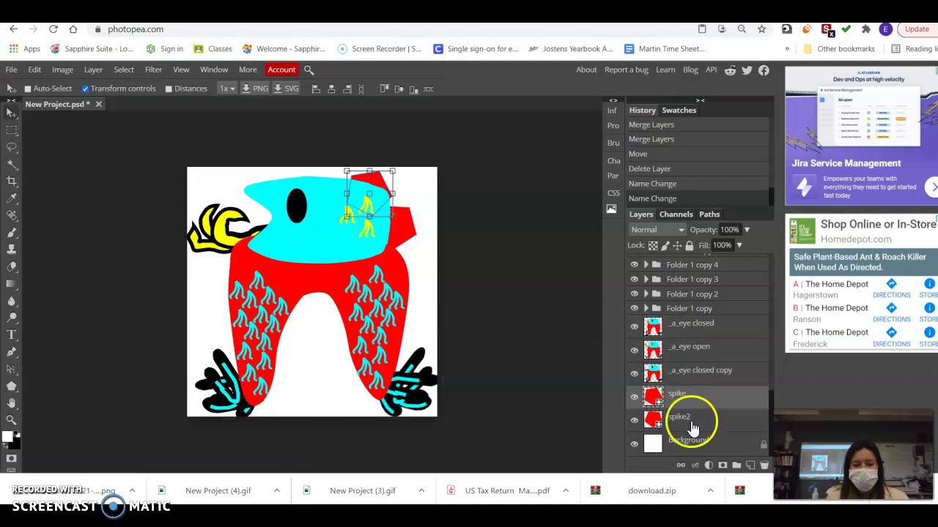
pyautogui.keyDown('shift'); pyautogui.click(692, 424); pyautogui.keyUp('shift')
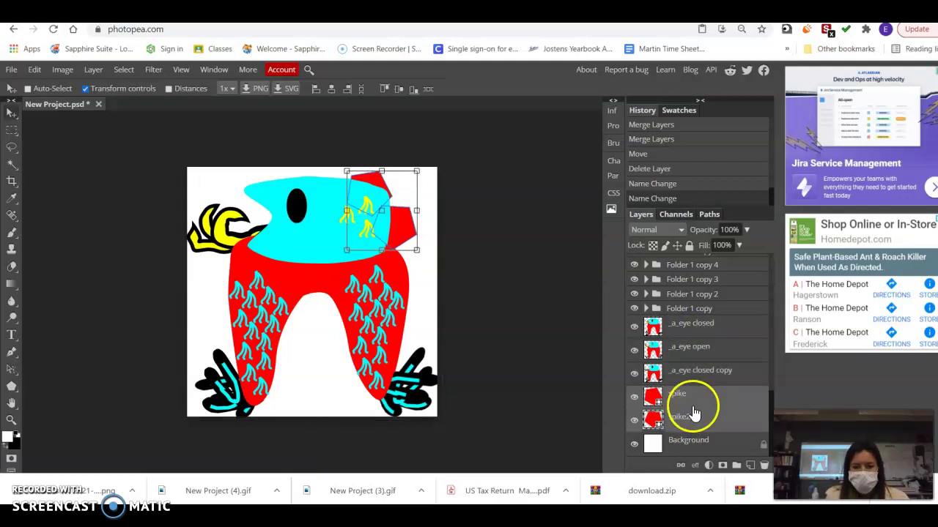
pyautogui.moveTo(694, 414); pyautogui.dragTo(692, 343)
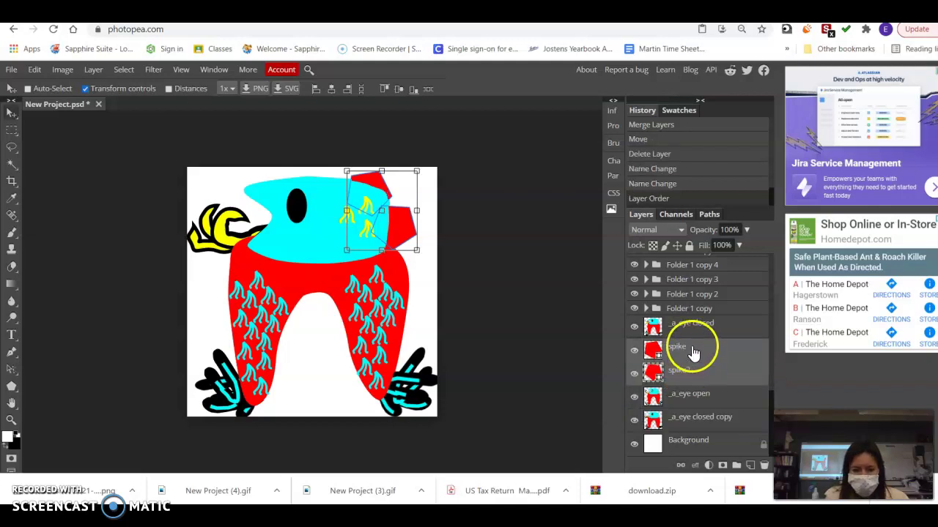
# Duplicate spike and spike2, creating spike copy and spike2 copy.
pyautogui.click(691, 373)
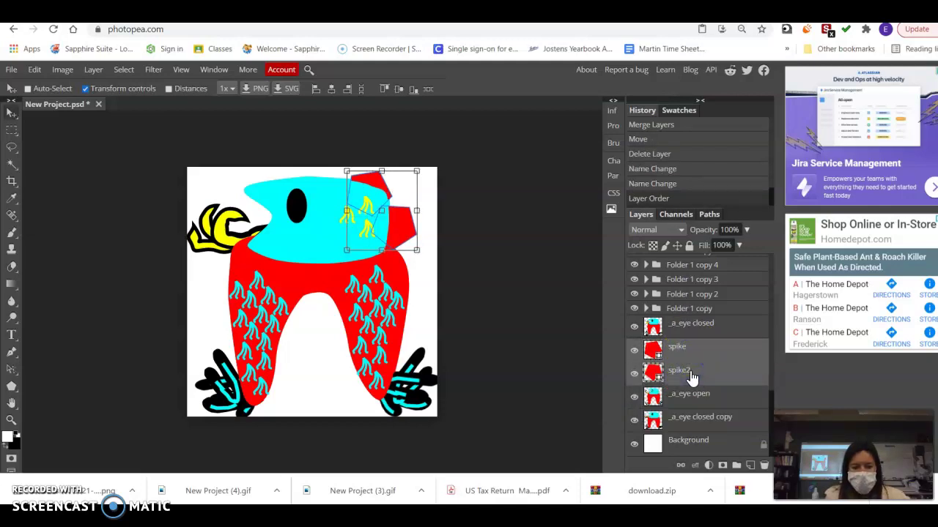
pyautogui.click(691, 396)
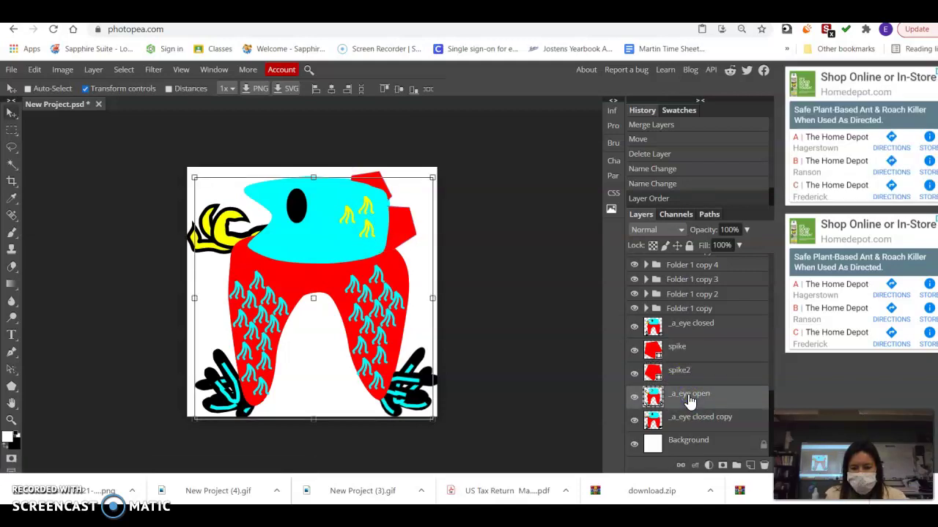
pyautogui.click(676, 347)
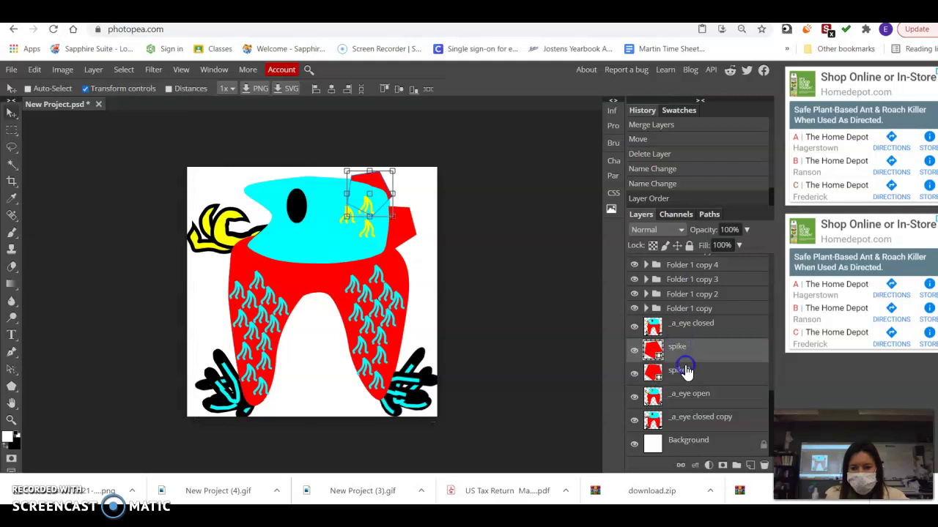
pyautogui.click(684, 372)
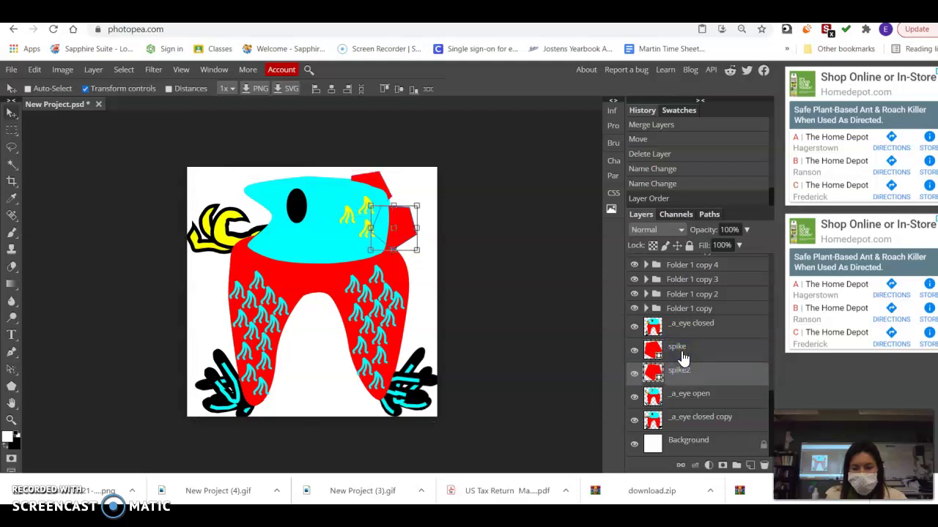
pyautogui.click(681, 357)
pyautogui.keyDown('shift'); pyautogui.click(689, 375); pyautogui.keyUp('shift')
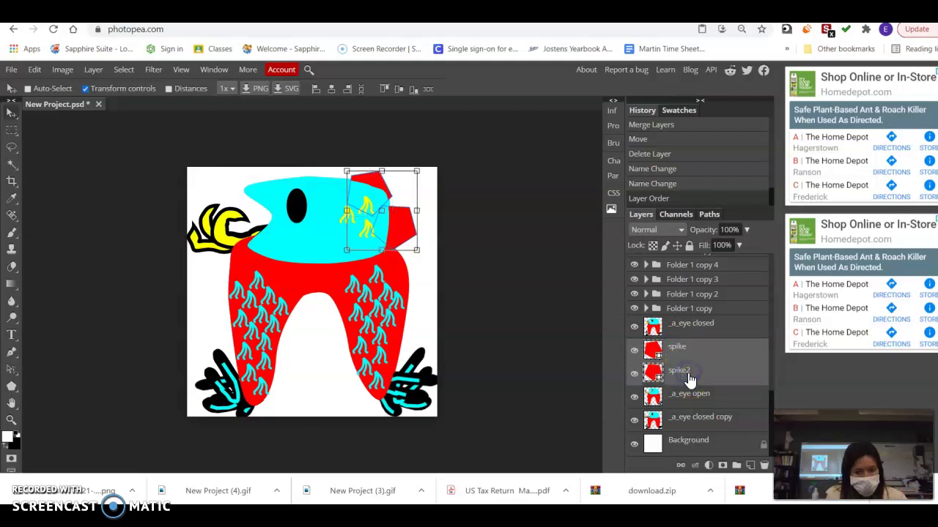
pyautogui.moveTo(689, 377); pyautogui.dragTo(750, 465)
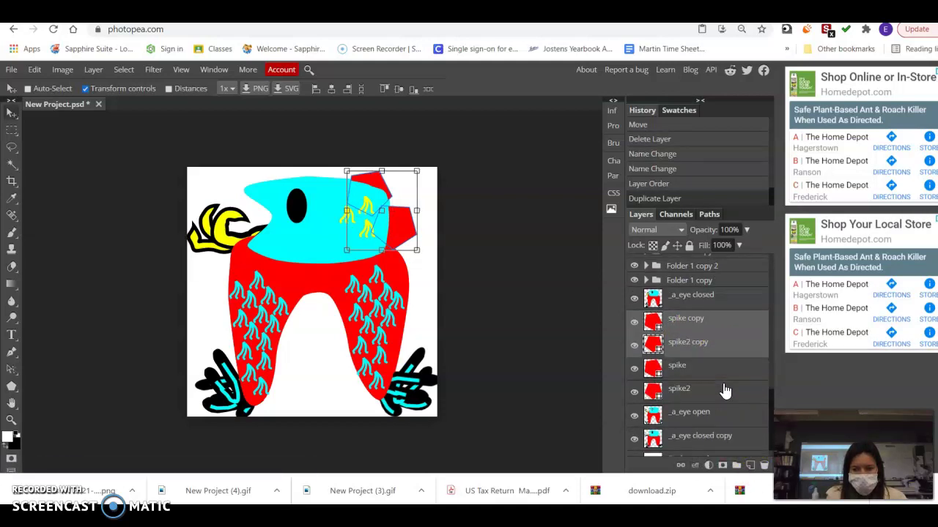
# Duplicate the spike pair again, giving spike copy 2 and spike2 copy 2 below _a_eye open.
pyautogui.scroll(-1, 724, 390)
pyautogui.click(681, 347)
pyautogui.keyDown('shift'); pyautogui.click(687, 376); pyautogui.keyUp('shift')
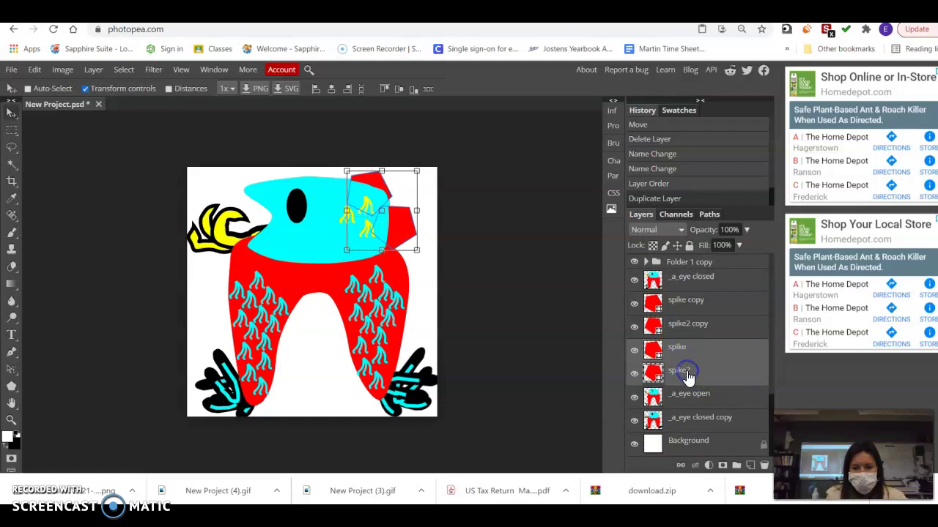
pyautogui.moveTo(687, 376); pyautogui.dragTo(748, 465)
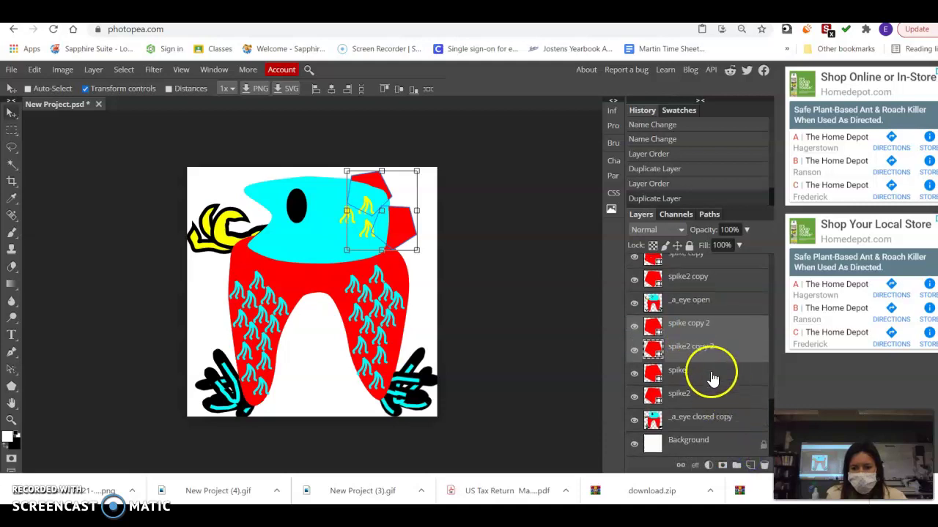
# Move the original spike and spike2 layers below _a_eye closed copy.
pyautogui.click(711, 375)
pyautogui.keyDown('shift'); pyautogui.click(697, 397); pyautogui.keyUp('shift')
pyautogui.moveTo(700, 401); pyautogui.dragTo(700, 432)
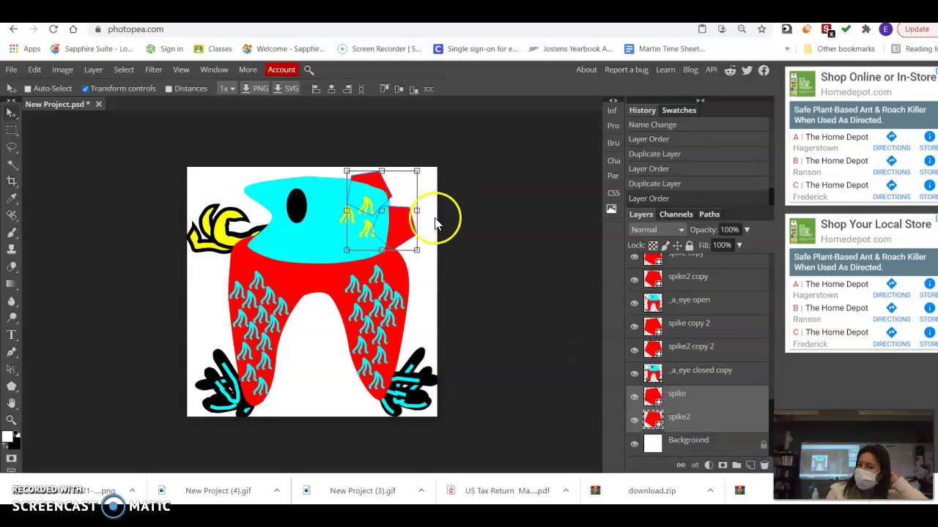
# Merge spike copy and spike2 copy into the _a_eye closed layer with Merge Layers.
pyautogui.scroll(2, 511, 282)
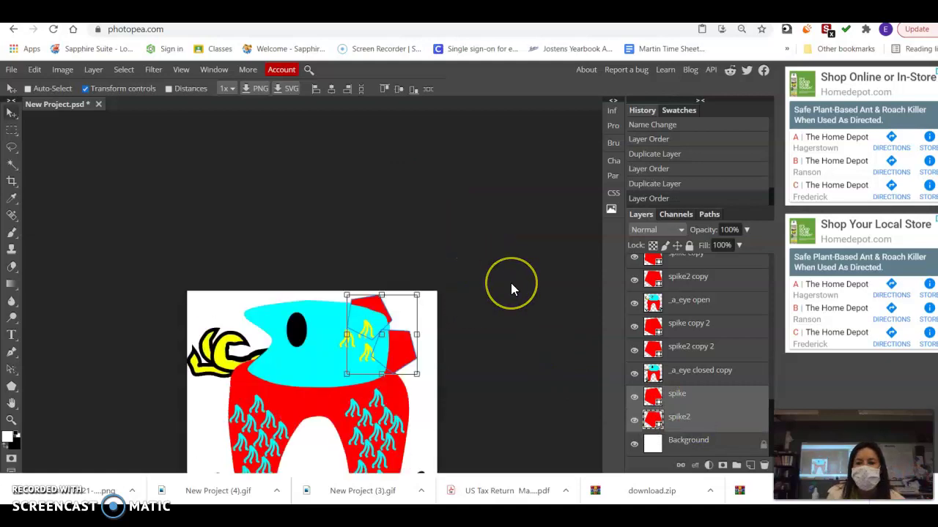
pyautogui.scroll(-3, 515, 282)
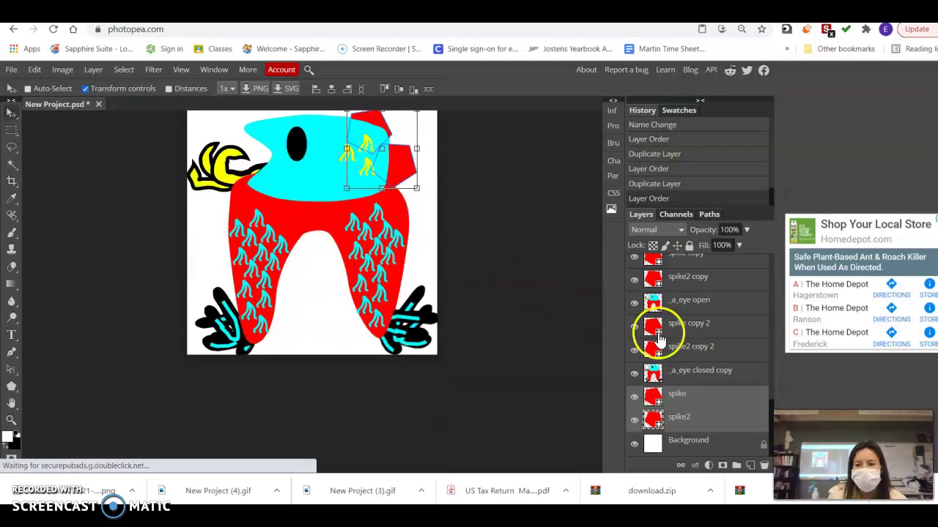
pyautogui.scroll(1, 484, 277)
pyautogui.scroll(5, 685, 345)
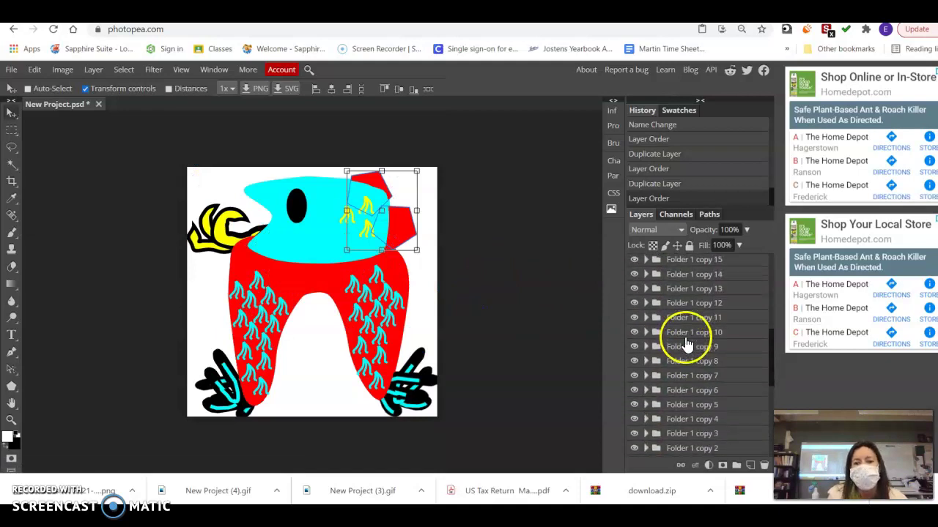
pyautogui.scroll(-3, 682, 335)
pyautogui.click(692, 319)
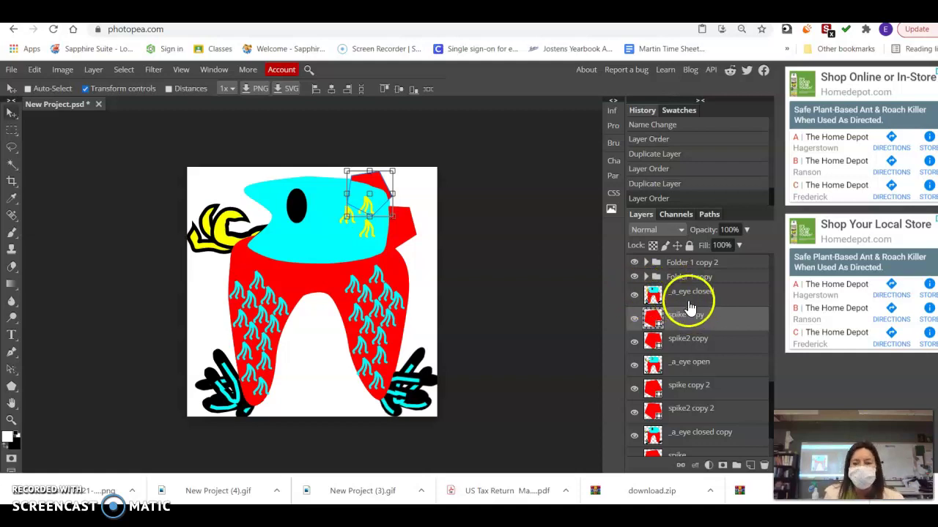
pyautogui.keyDown('shift'); pyautogui.click(704, 342); pyautogui.keyUp('shift')
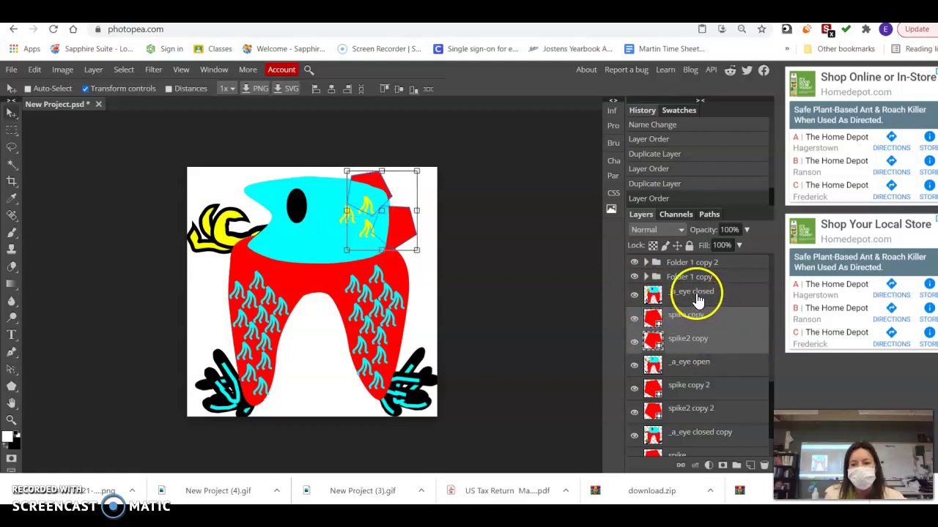
pyautogui.keyDown('shift'); pyautogui.click(697, 300); pyautogui.keyUp('shift')
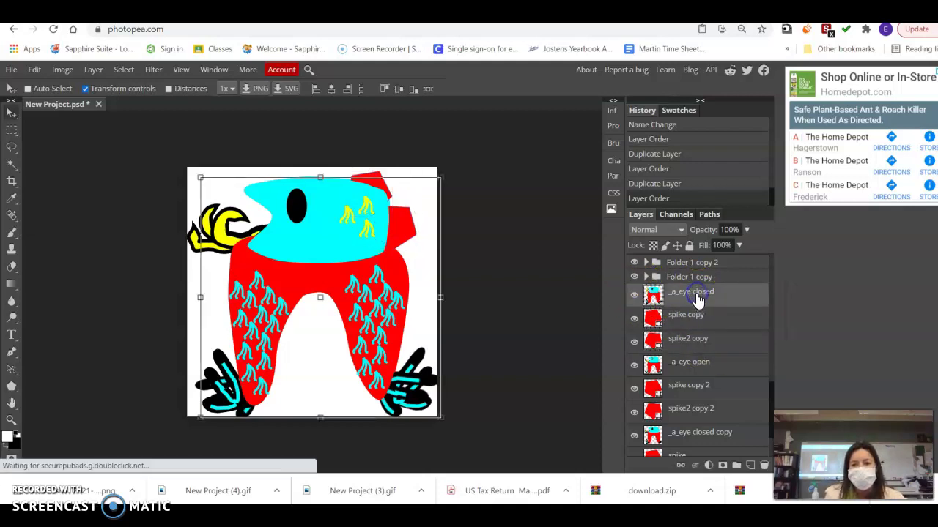
pyautogui.rightClick(697, 343)
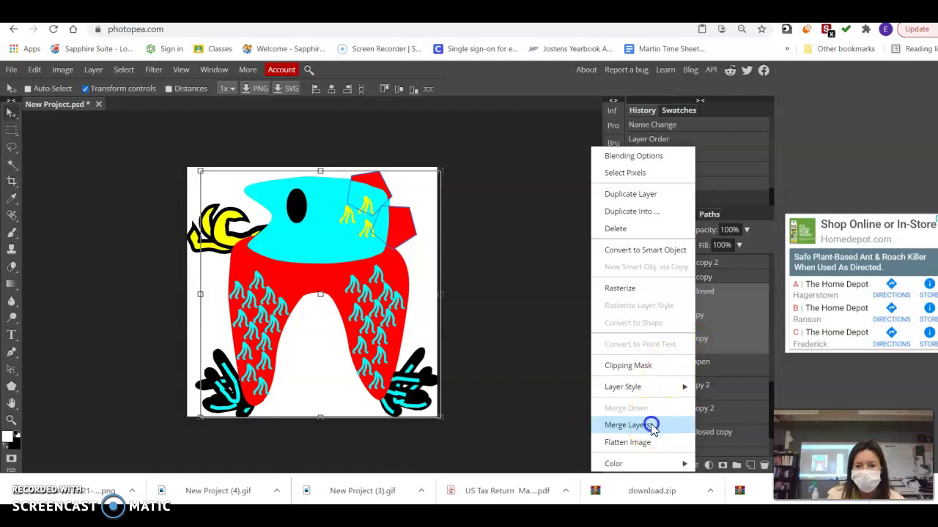
pyautogui.click(649, 424)
pyautogui.click(682, 344)
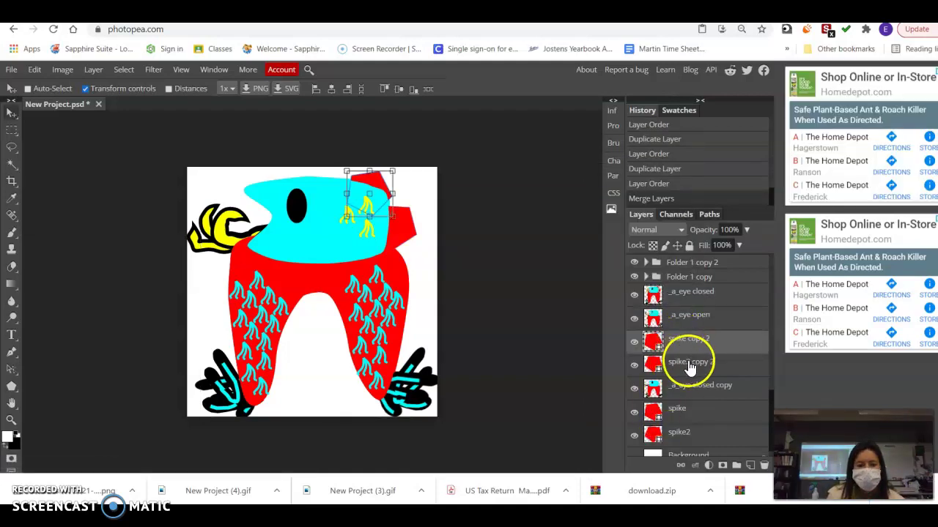
pyautogui.moveTo(688, 366); pyautogui.dragTo(674, 335)
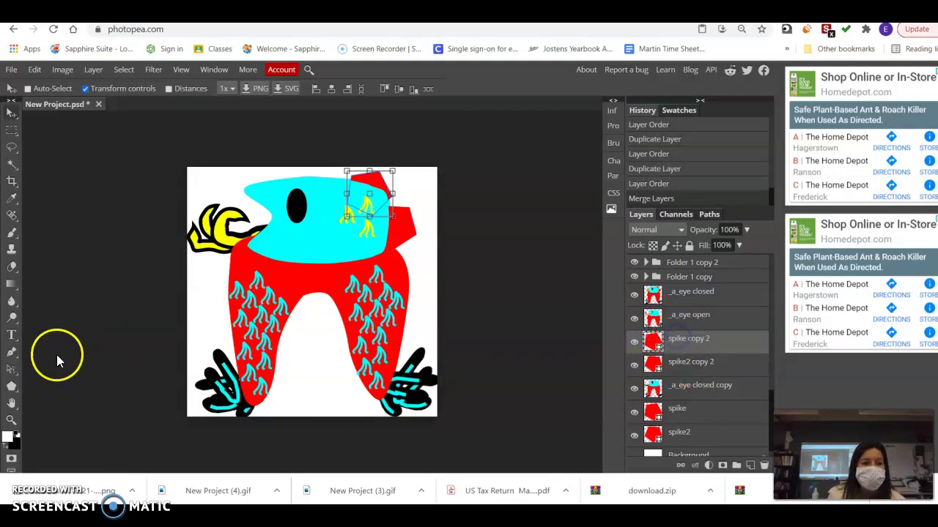
# With the Shape tool, fill spike copy 2 green and spike2 copy 2 magenta.
pyautogui.click(12, 388)
pyautogui.click(90, 89)
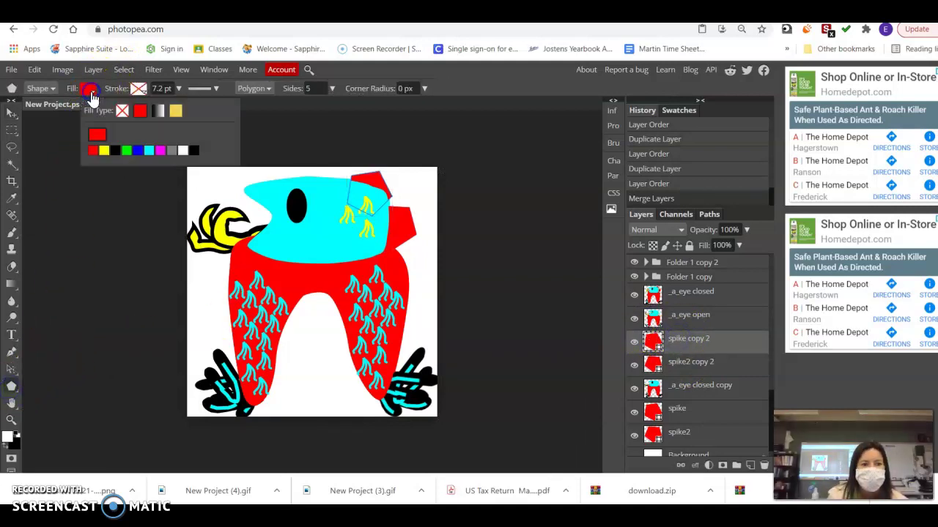
pyautogui.click(126, 150)
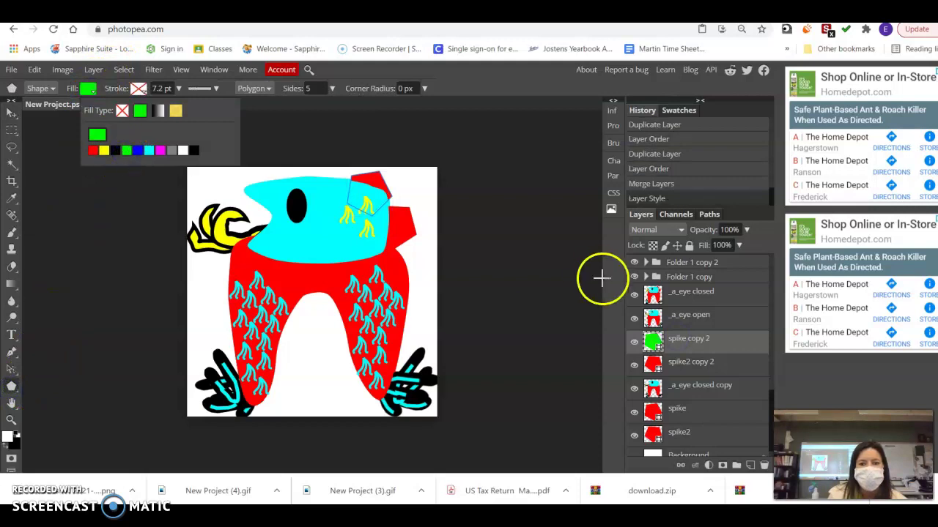
pyautogui.click(703, 363)
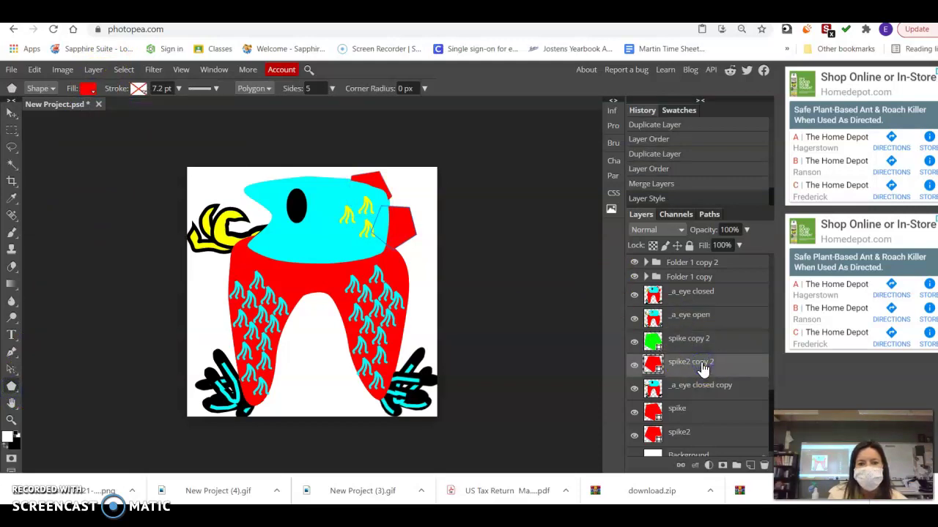
pyautogui.click(89, 89)
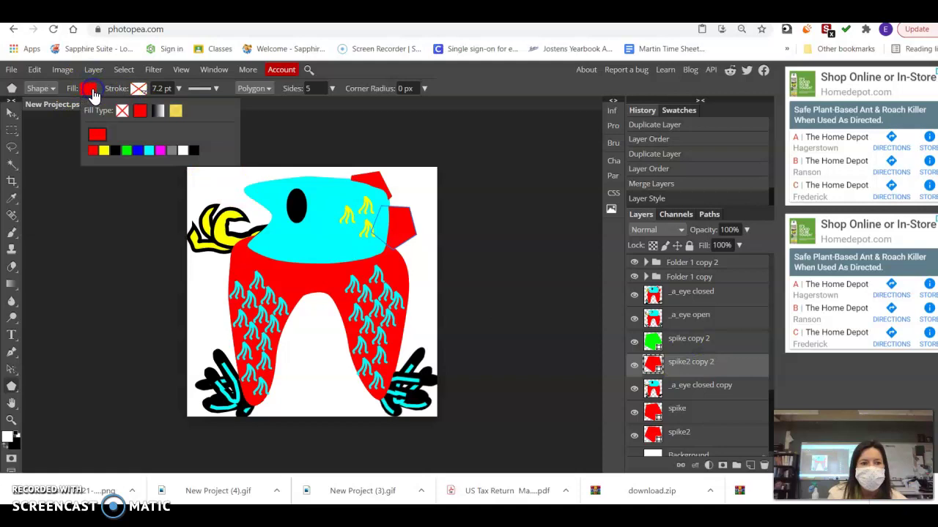
pyautogui.click(160, 151)
pyautogui.click(150, 196)
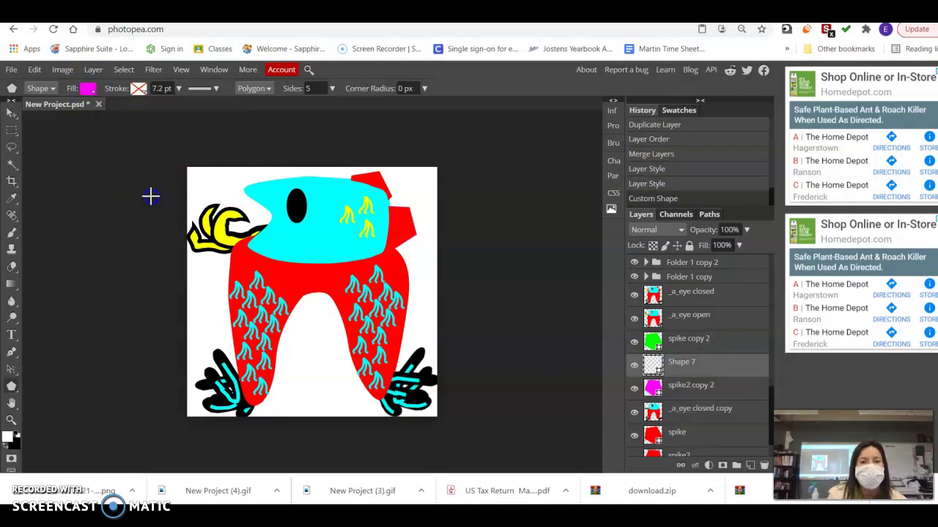
# Delete the stray empty Shape 7 layer and dismiss the parametric shape dialog.
pyautogui.click(78, 175)
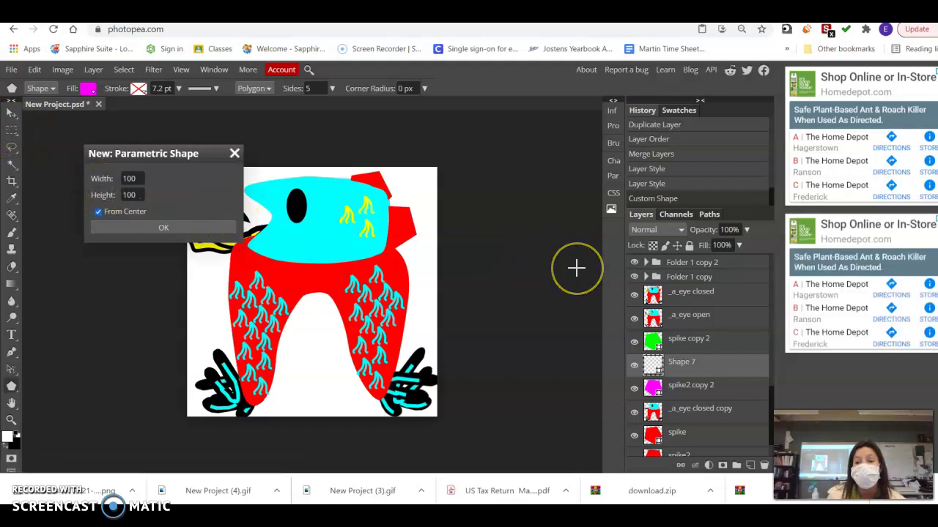
pyautogui.scroll(-2, 575, 268)
pyautogui.scroll(2, 576, 268)
pyautogui.moveTo(670, 359); pyautogui.dragTo(764, 465)
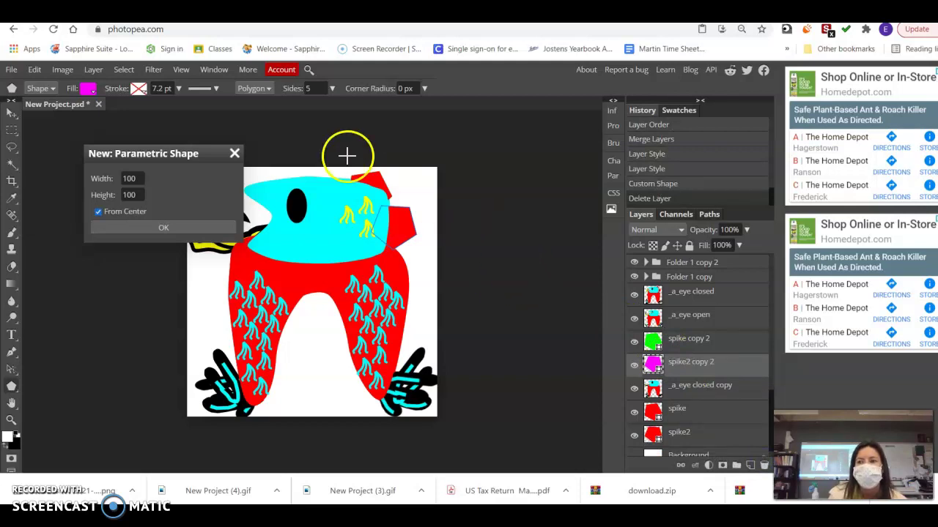
pyautogui.click(235, 153)
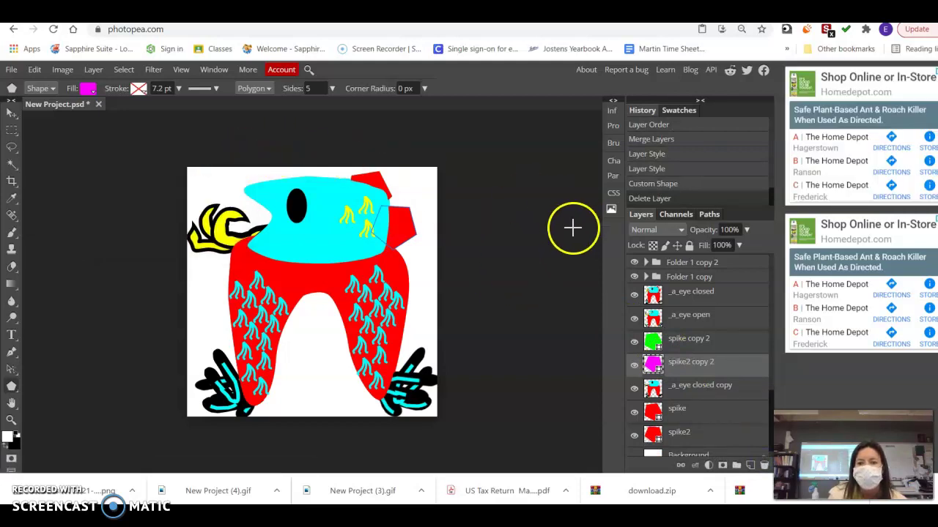
# Toggle _a_eye closed on and off to compare the two eye frames.
pyautogui.click(635, 299)
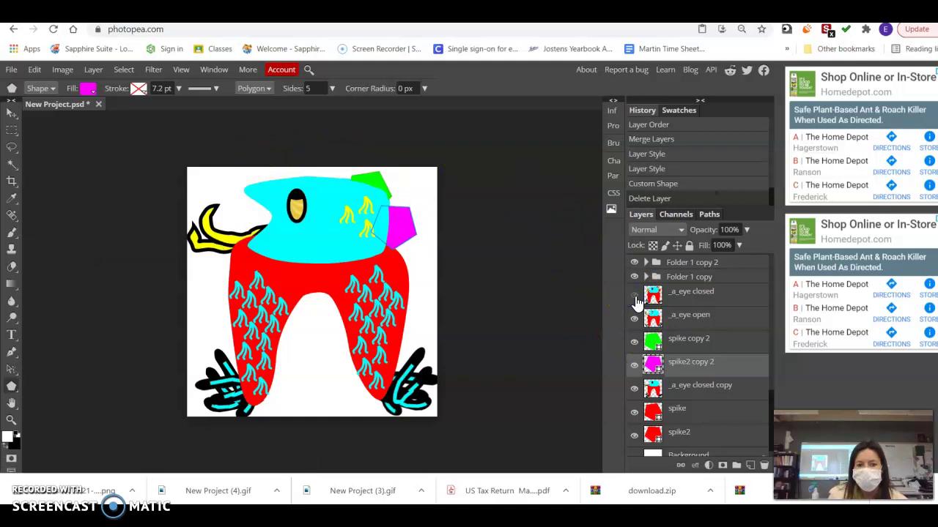
pyautogui.click(635, 299)
pyautogui.click(635, 299)
pyautogui.click(635, 299)
pyautogui.click(635, 298)
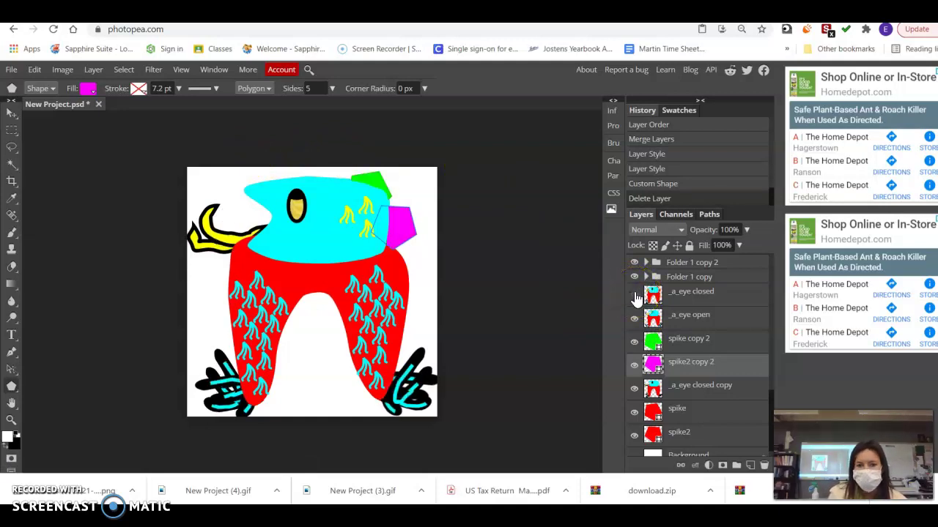
# Merge spike copy 2 and spike2 copy 2 into _a_eye open, then hide that layer.
pyautogui.click(681, 315)
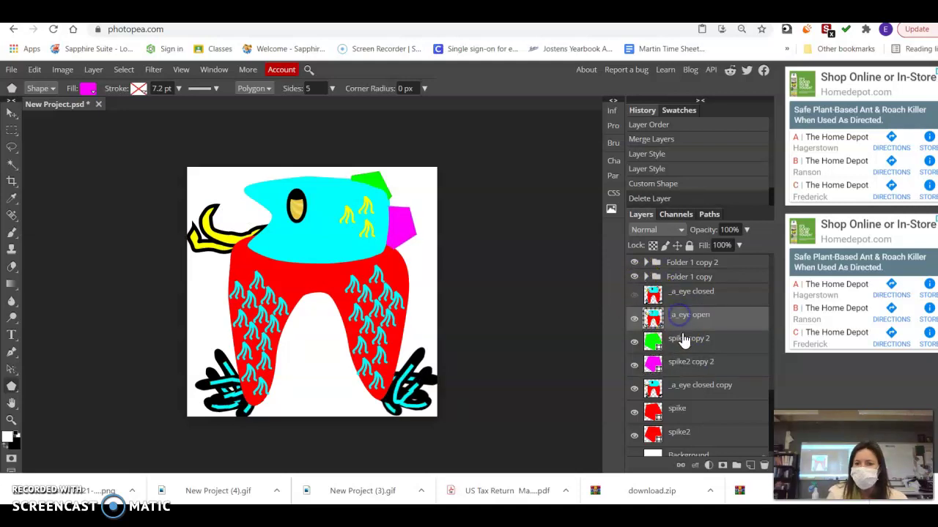
pyautogui.keyDown('shift'); pyautogui.click(681, 337); pyautogui.keyUp('shift')
pyautogui.keyDown('shift'); pyautogui.click(685, 366); pyautogui.keyUp('shift')
pyautogui.rightClick(684, 370)
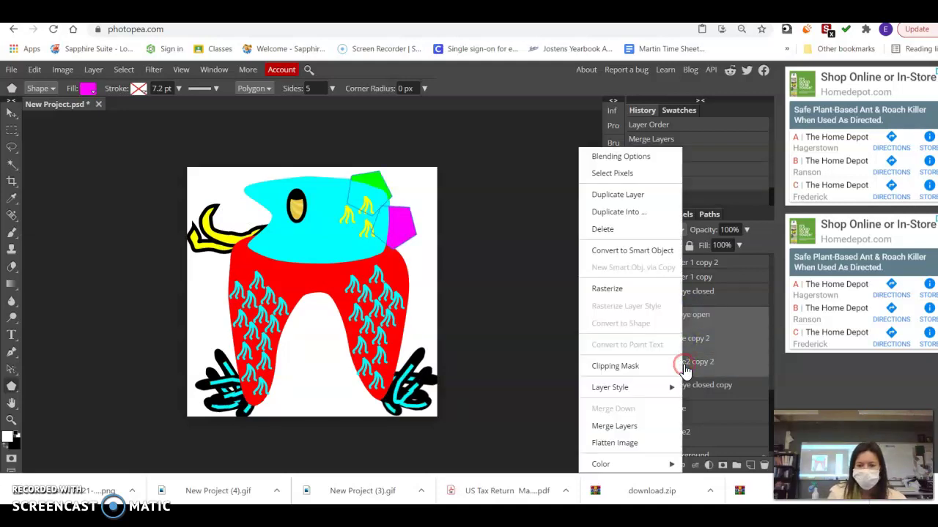
pyautogui.click(652, 427)
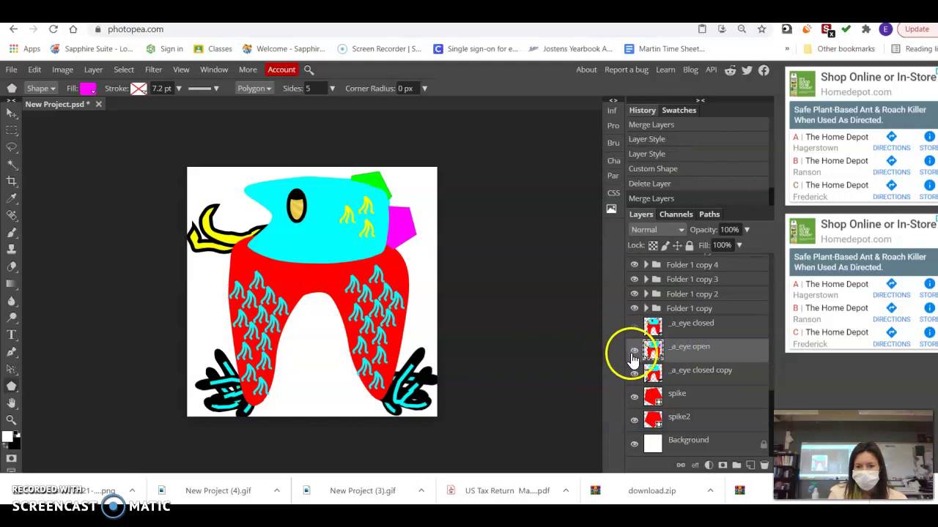
pyautogui.click(634, 350)
pyautogui.click(689, 408)
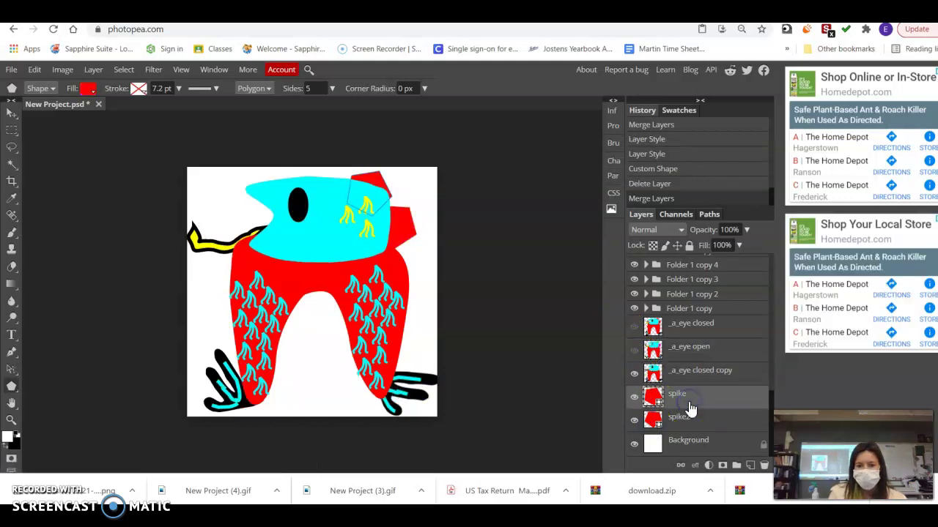
# Fill the spike shape yellow and the spike2 shape blue.
pyautogui.click(89, 89)
pyautogui.click(104, 150)
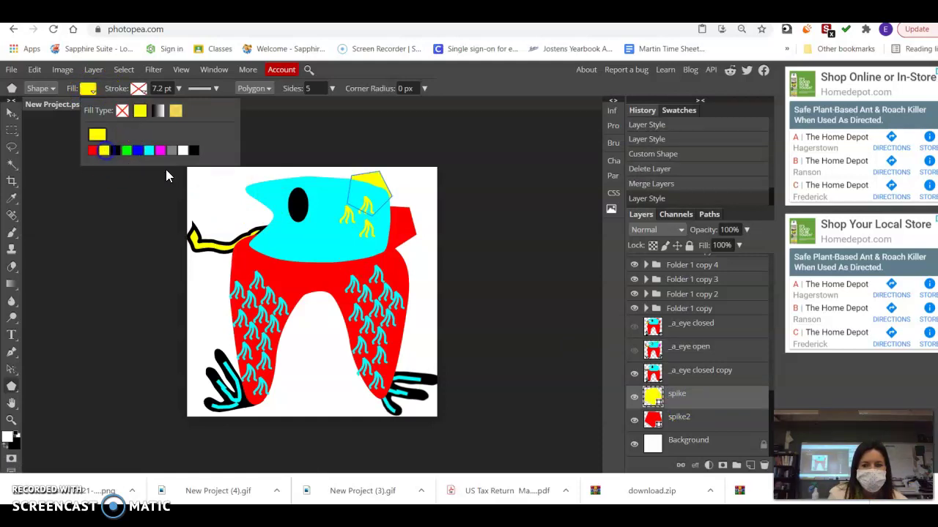
pyautogui.click(675, 421)
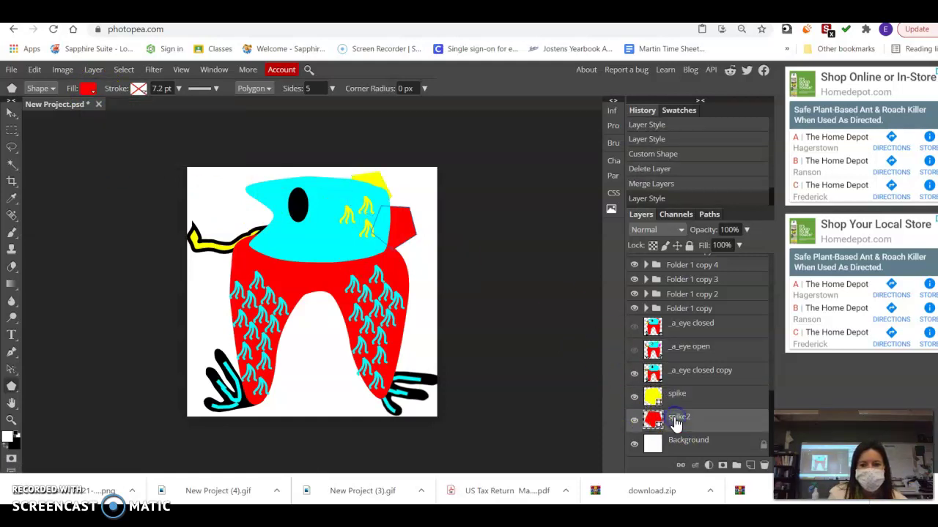
pyautogui.click(89, 89)
pyautogui.click(138, 150)
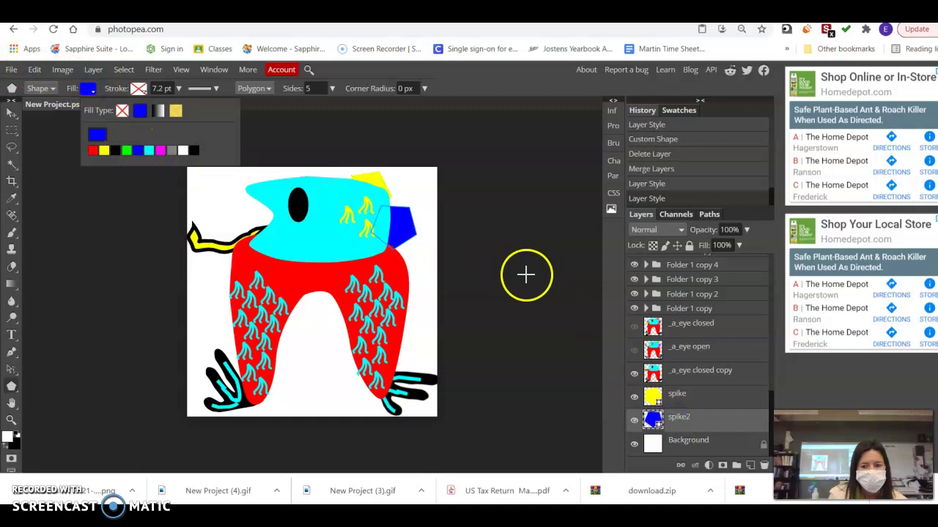
pyautogui.click(525, 274)
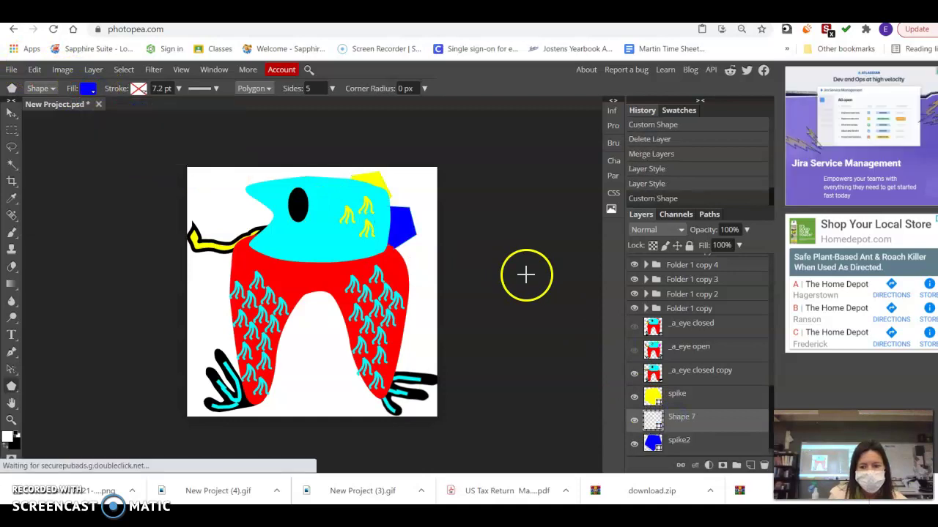
# Delete the empty Shape 7 layer and select _a_eye closed copy down through spike2.
pyautogui.click(685, 379)
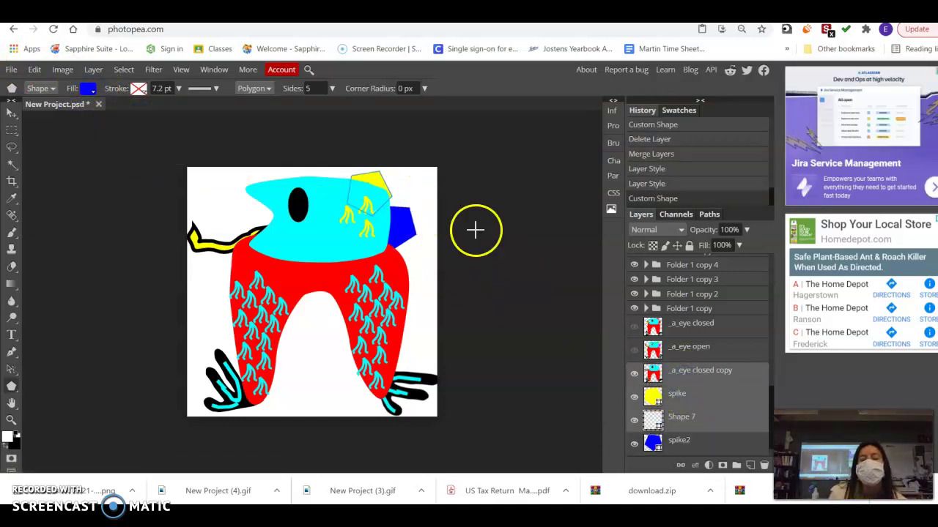
pyautogui.scroll(-1, 682, 384)
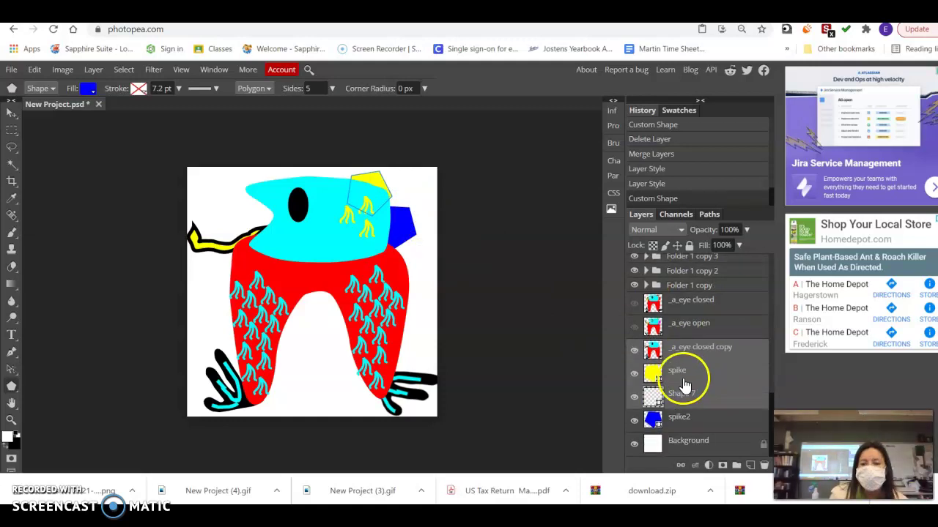
pyautogui.doubleClick(683, 392)
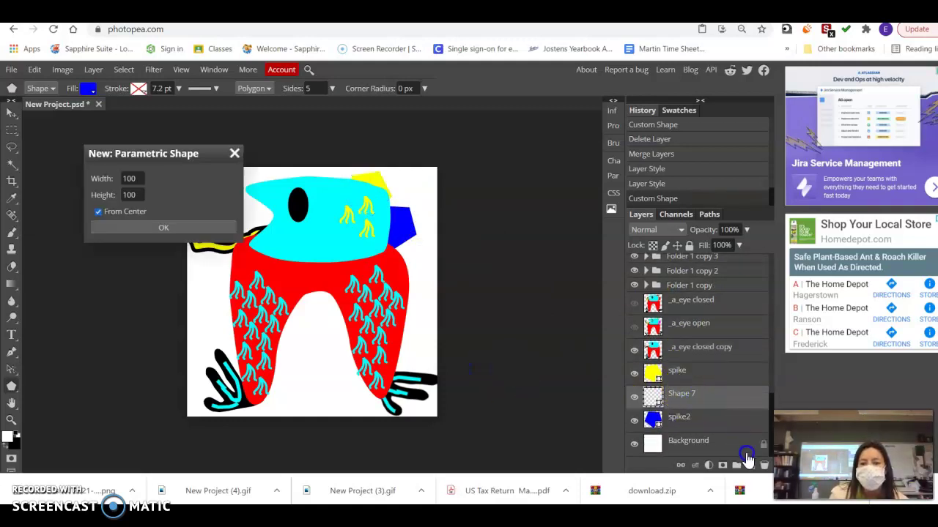
pyautogui.moveTo(711, 400); pyautogui.dragTo(764, 465)
pyautogui.click(687, 374)
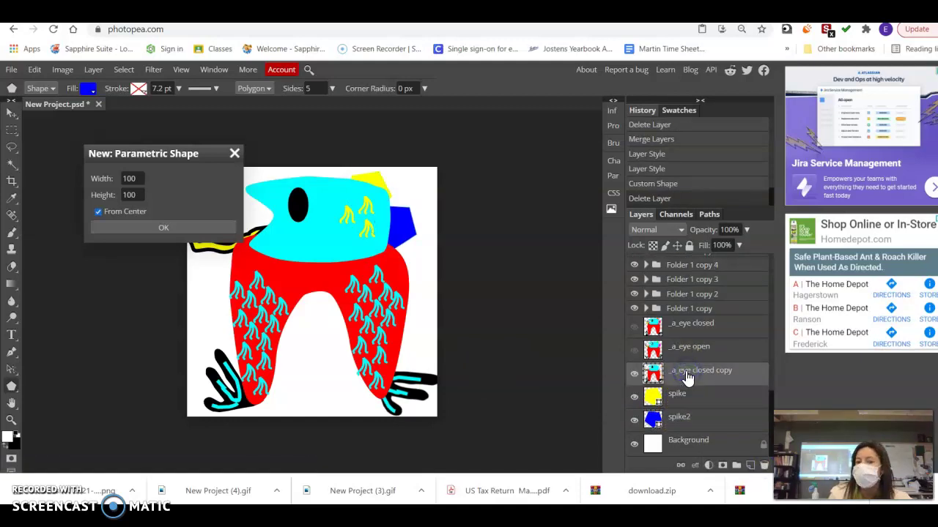
pyautogui.keyDown('shift'); pyautogui.click(686, 420); pyautogui.keyUp('shift')
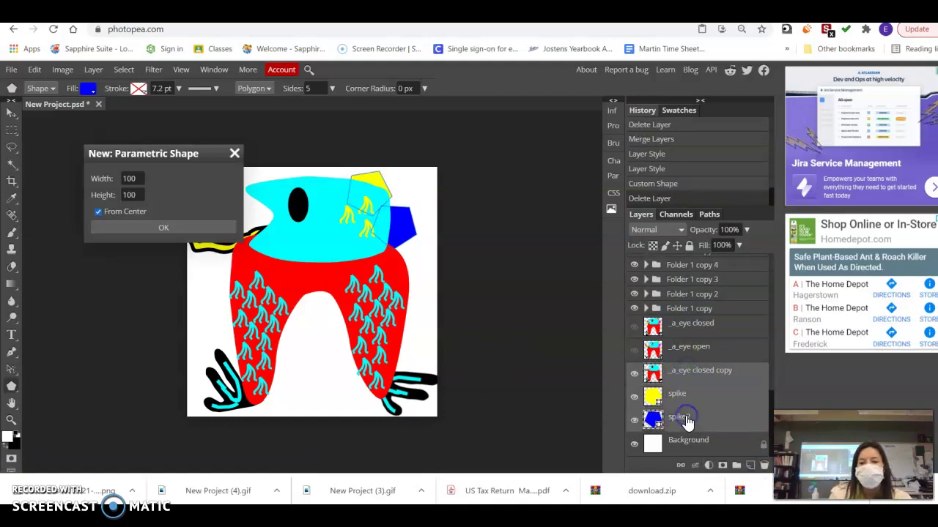
pyautogui.rightClick(684, 402)
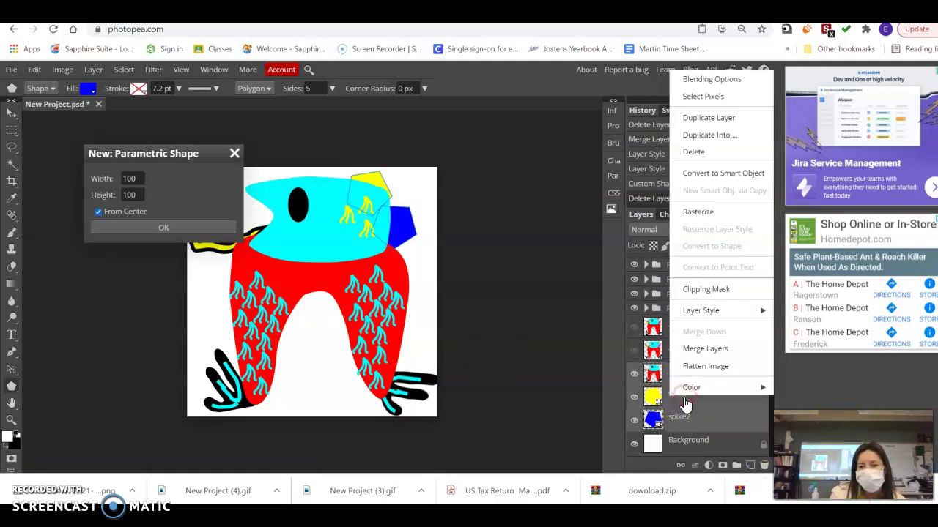
# Merge the yellow and blue spikes into _a_eye closed copy and dismiss the parametric shape dialog.
pyautogui.click(695, 355)
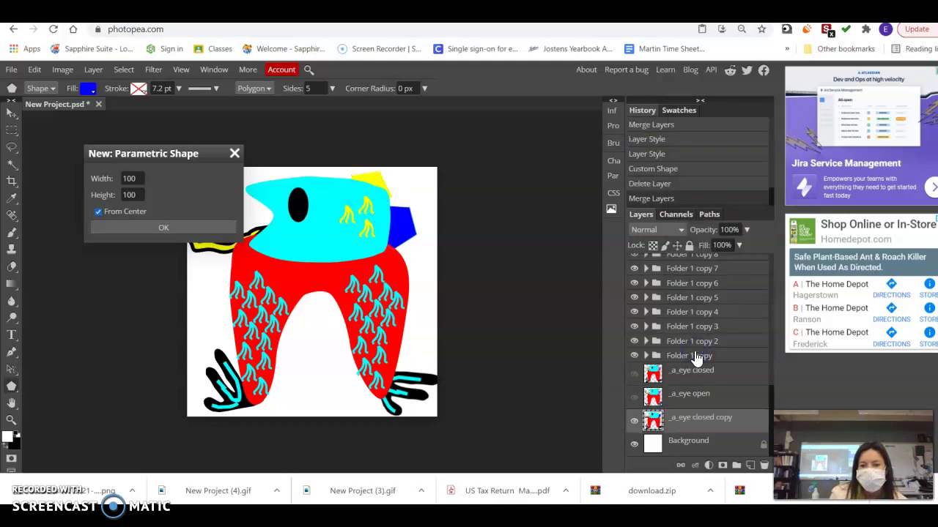
pyautogui.click(634, 374)
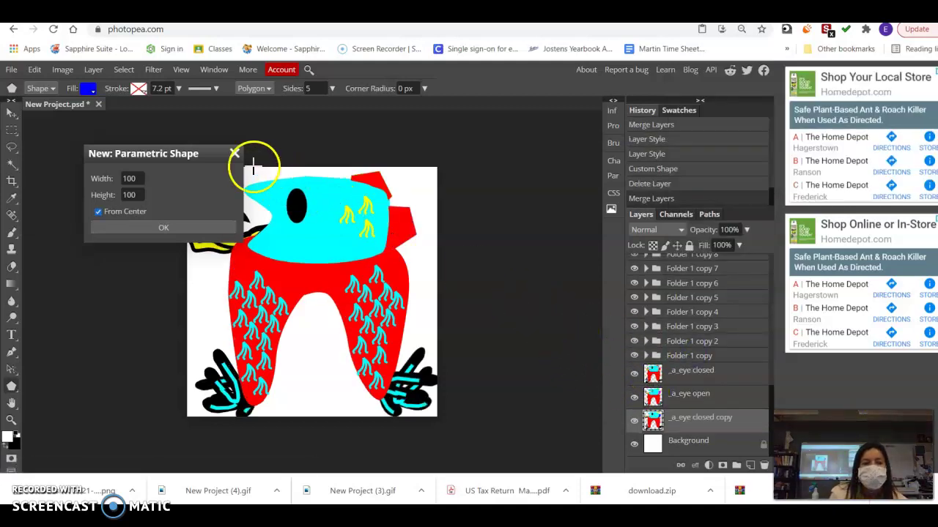
pyautogui.click(234, 153)
pyautogui.moveTo(636, 365); pyautogui.dragTo(634, 398)
# Make _a_eye closed copy, _a_eye open and _a_eye closed visible, and select _a_eye closed.
pyautogui.click(634, 396)
pyautogui.click(635, 375)
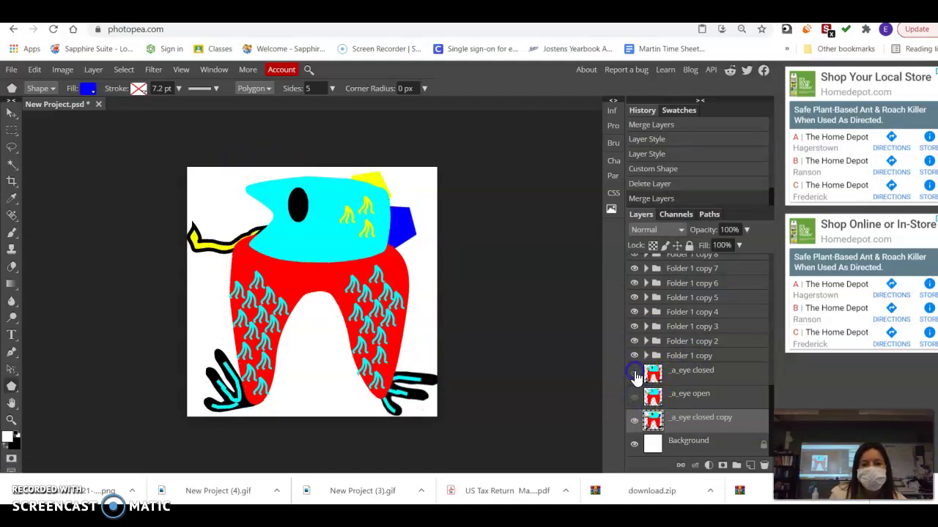
pyautogui.click(634, 420)
pyautogui.click(634, 420)
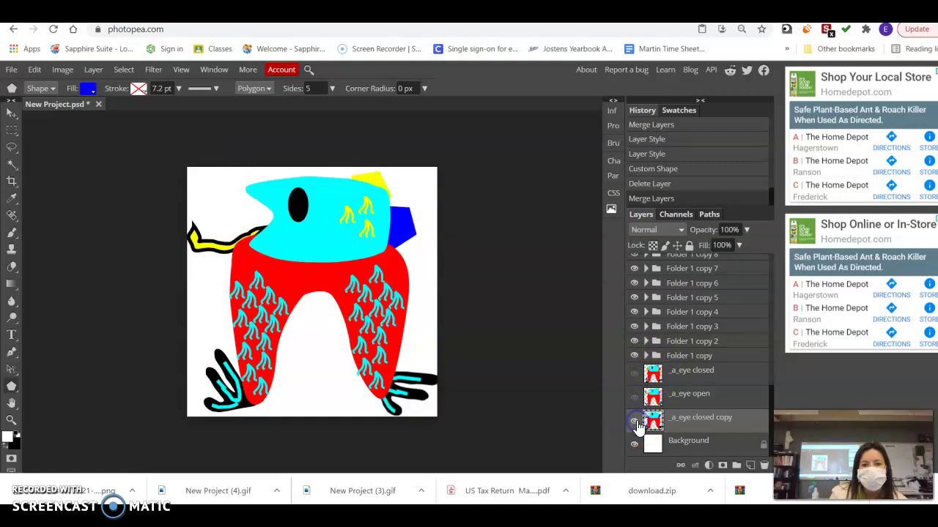
pyautogui.click(635, 399)
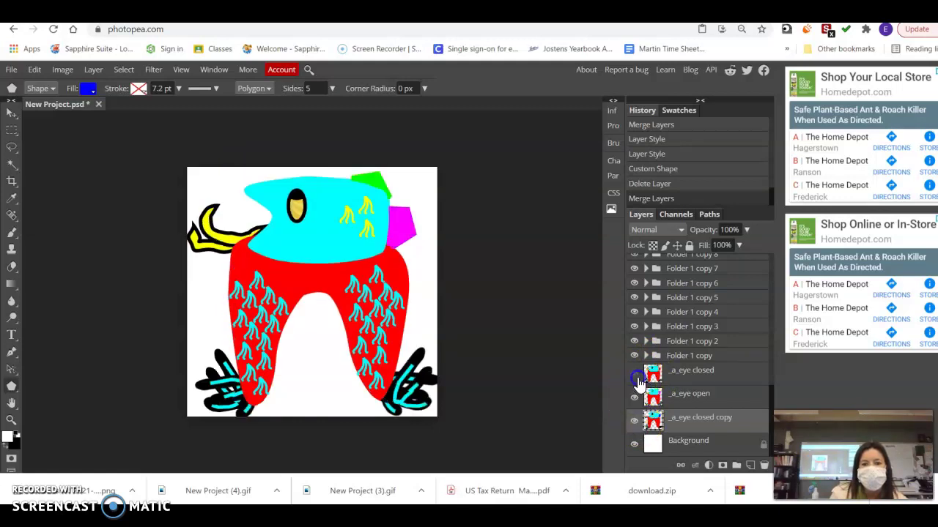
pyautogui.click(635, 376)
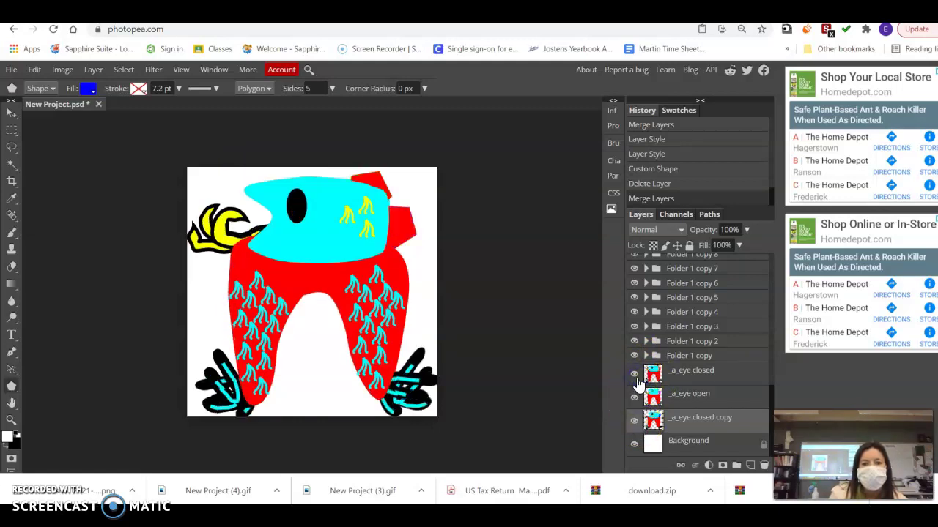
pyautogui.click(709, 379)
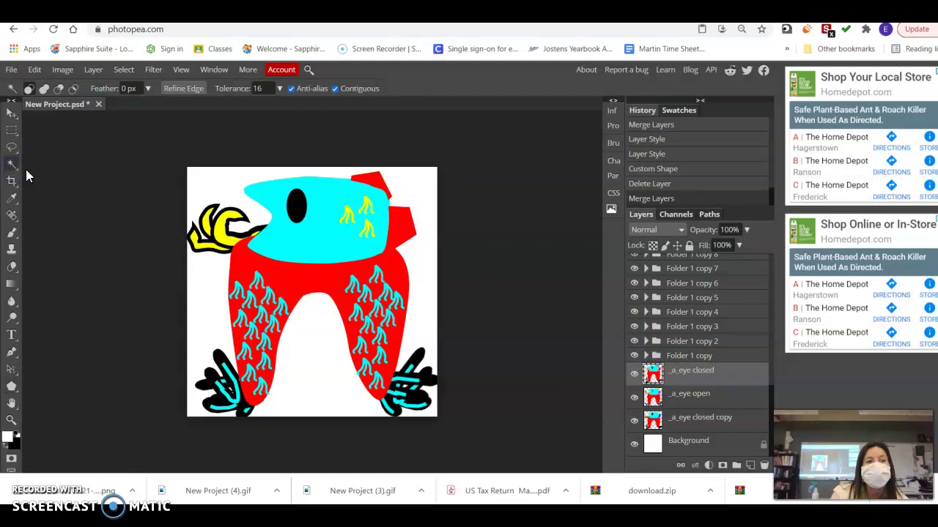
# Use the Magic Wand to select only the small red hat atop the monster's head.
pyautogui.doubleClick(399, 222)
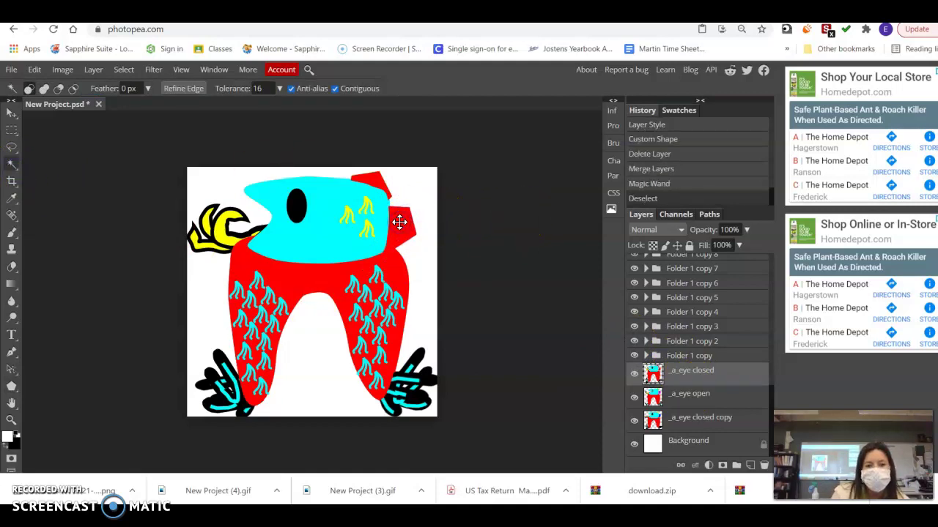
pyautogui.click(416, 223)
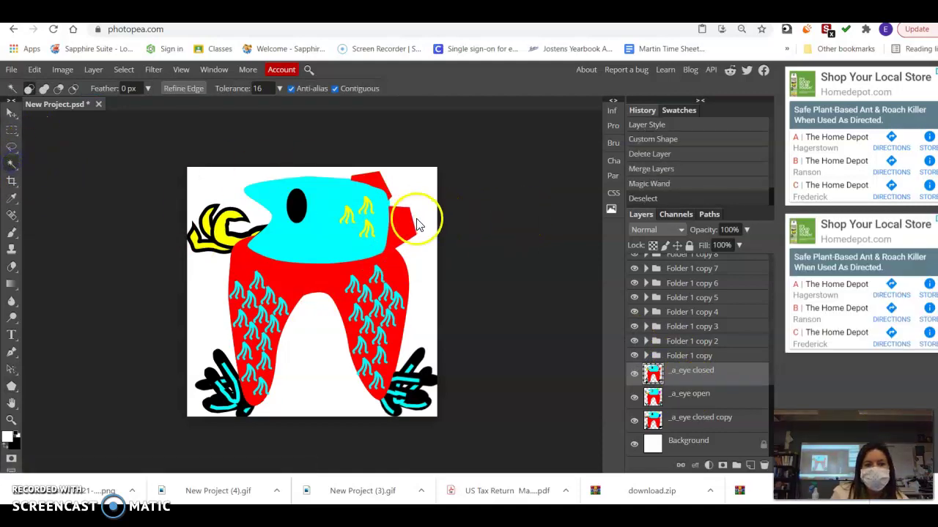
pyautogui.click(405, 220)
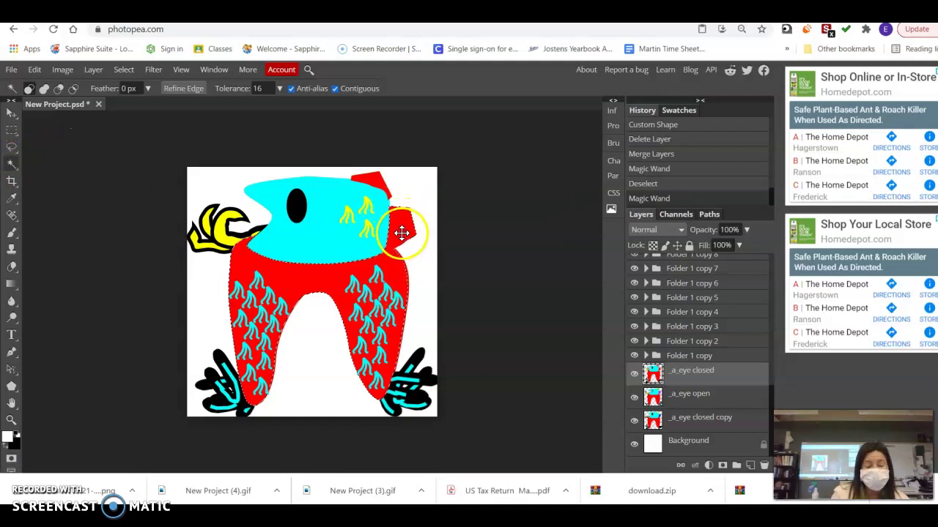
pyautogui.click(414, 191)
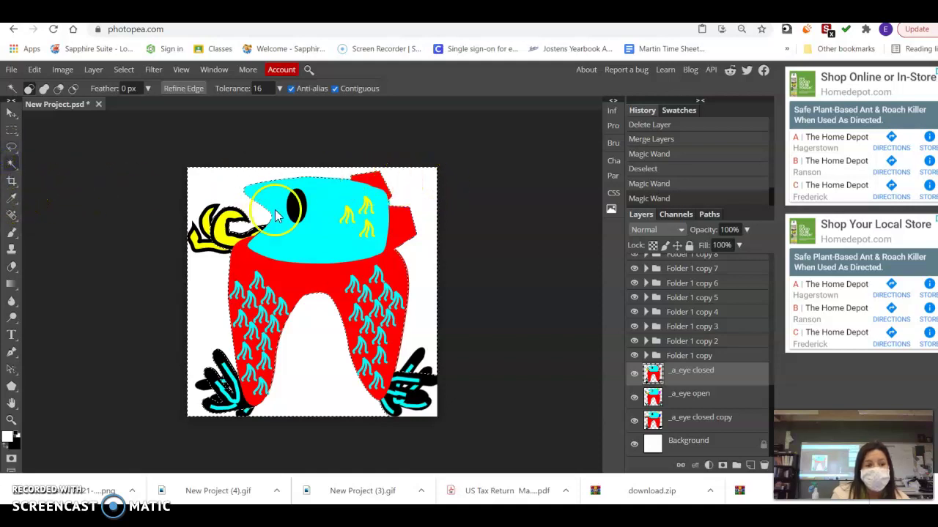
pyautogui.click(374, 189)
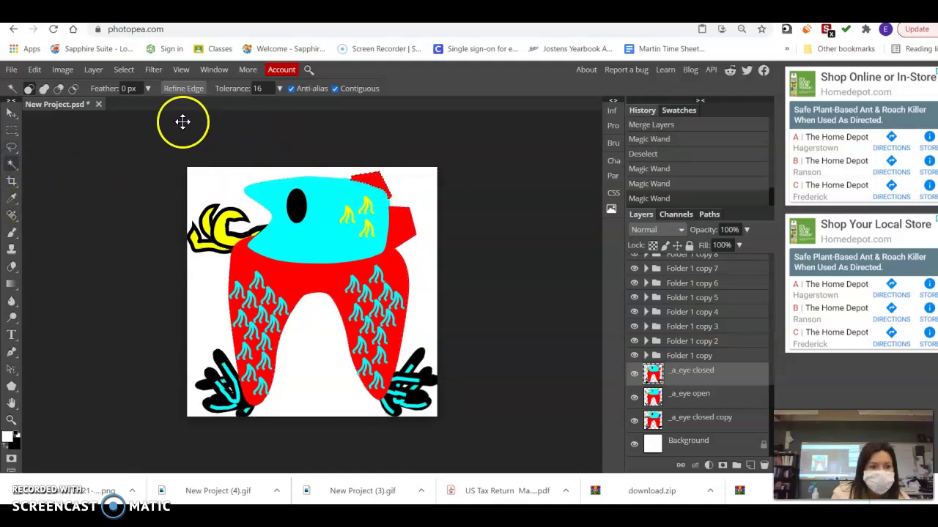
# Add a cyan-filled 100×100 polygon shape over the hat, creating a Shape 7 layer.
pyautogui.click(12, 386)
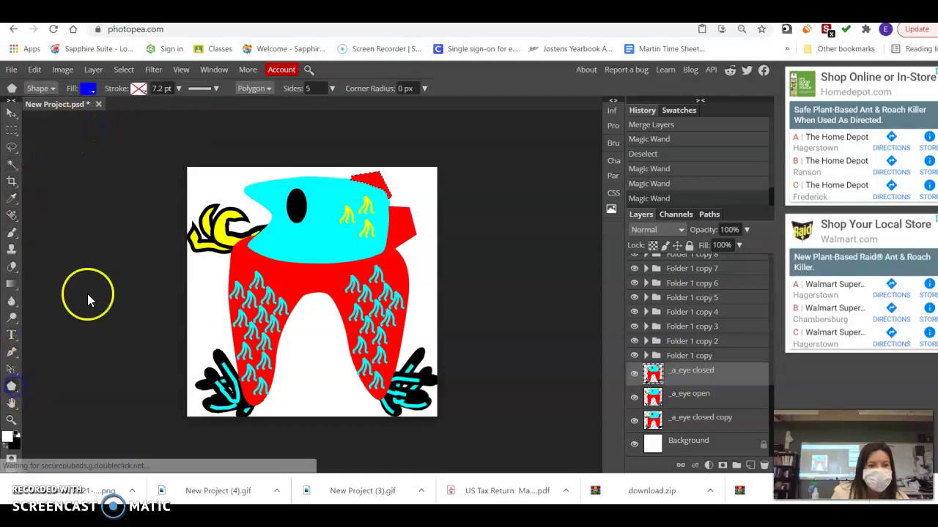
pyautogui.click(90, 88)
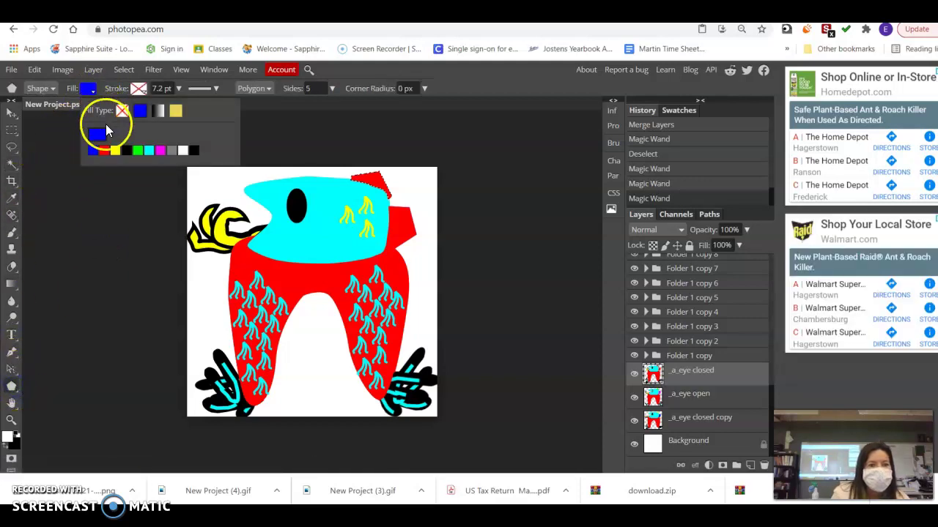
pyautogui.click(150, 151)
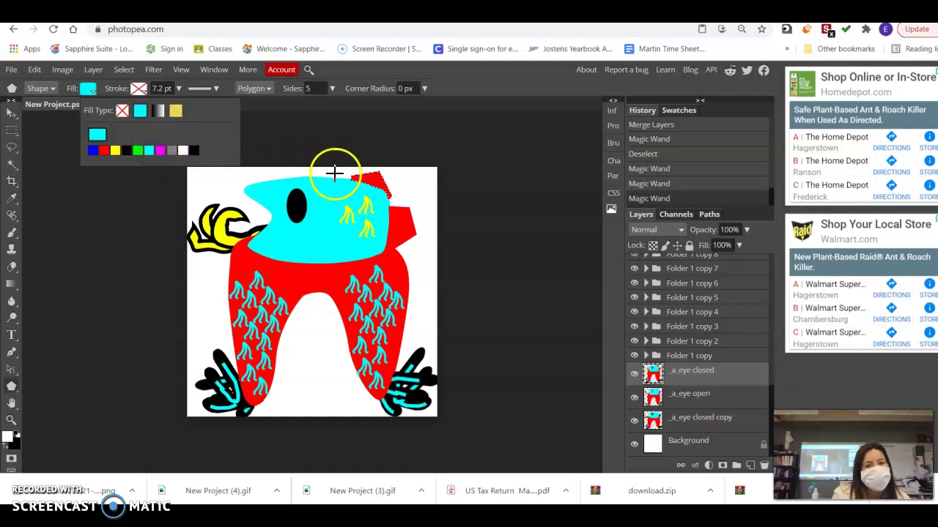
pyautogui.click(279, 164)
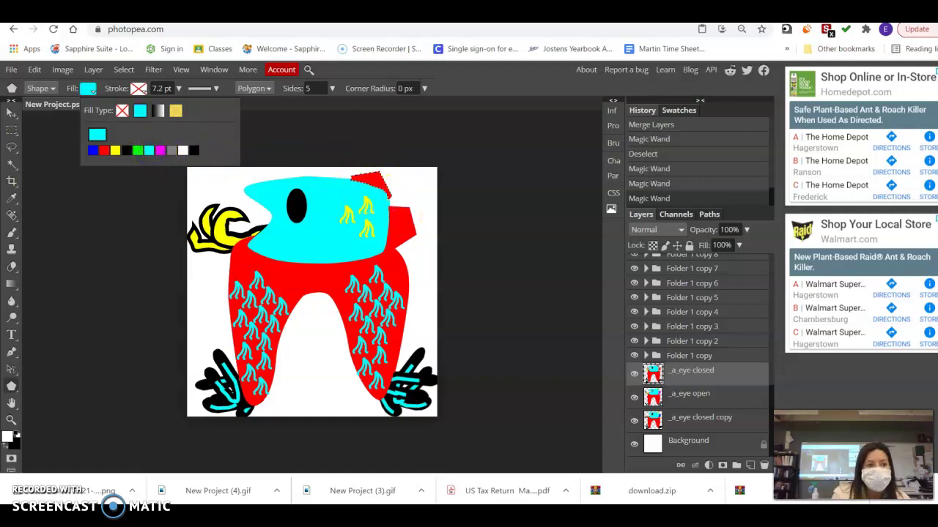
pyautogui.rightClick(10, 286)
pyautogui.click(71, 299)
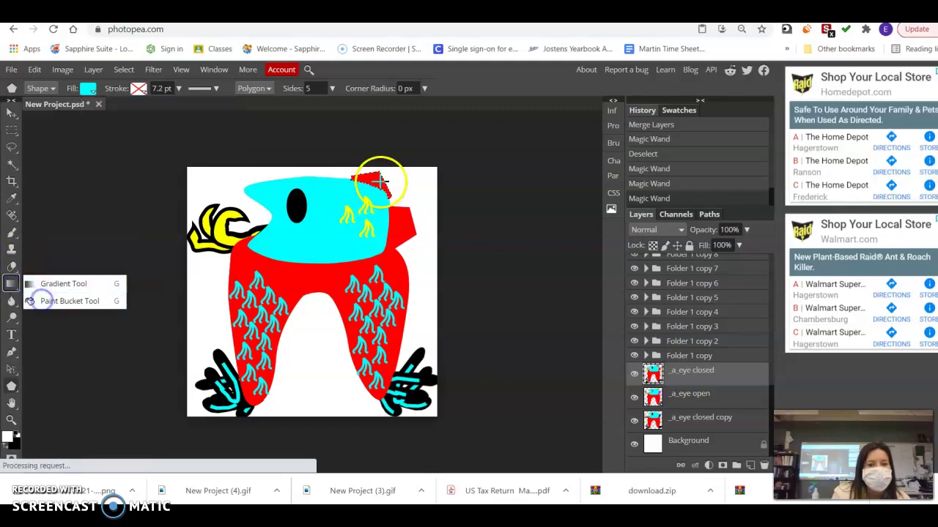
pyautogui.click(380, 178)
pyautogui.click(366, 179)
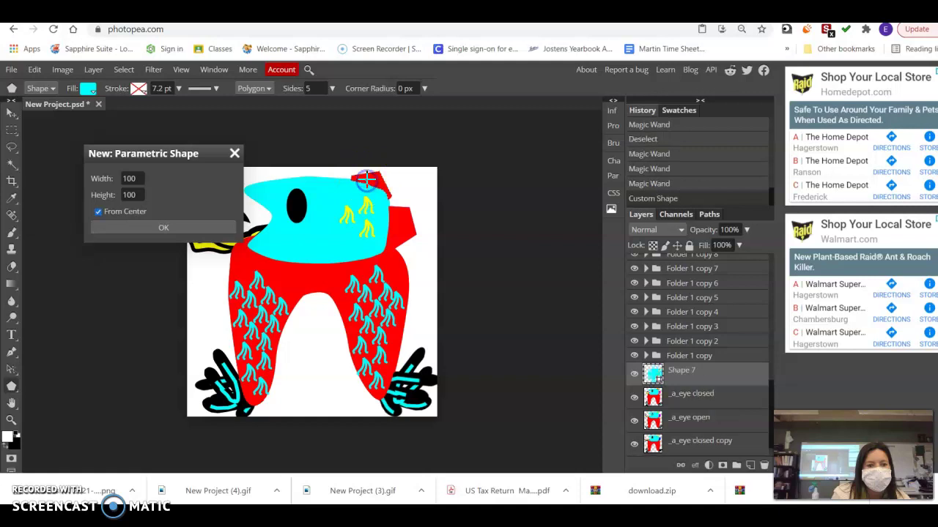
pyautogui.click(158, 226)
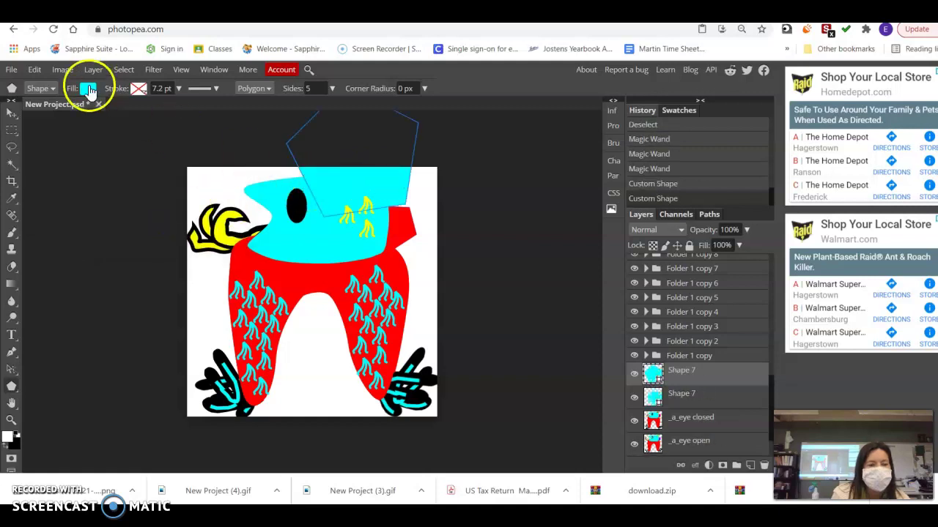
# Undo the unwanted pentagon shape and go back to the Magic Wand tool.
pyautogui.click(35, 68)
pyautogui.click(39, 85)
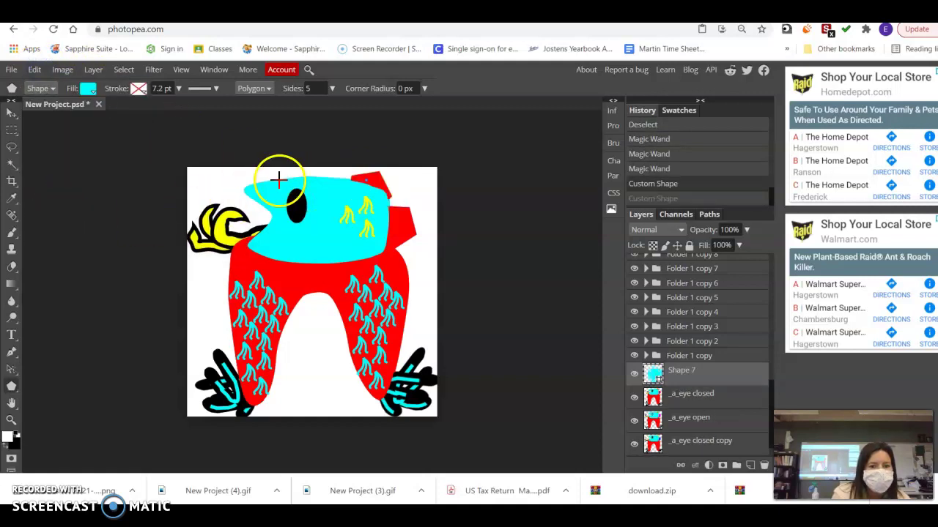
pyautogui.click(12, 162)
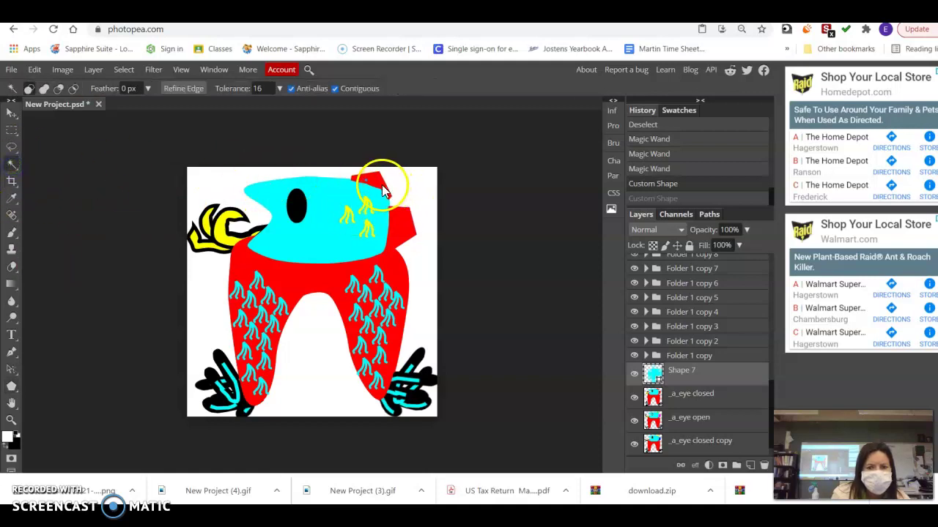
# Delete the stray Shape 7 layer and set the foreground colour to cyan 00fbff.
pyautogui.moveTo(722, 370); pyautogui.dragTo(763, 469)
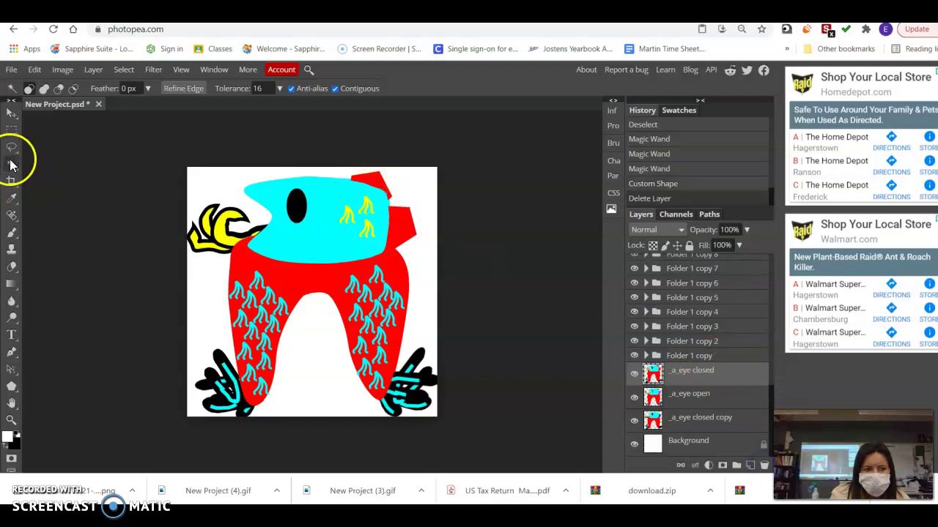
pyautogui.click(15, 286)
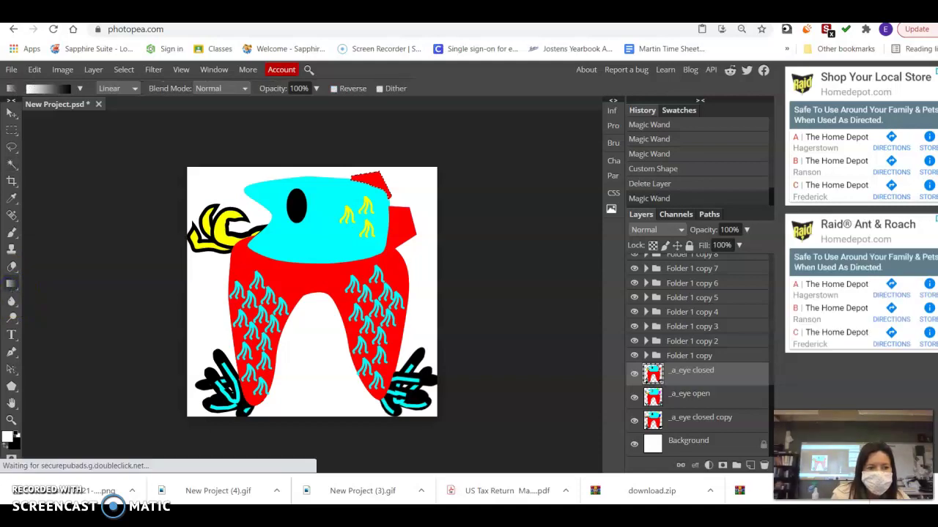
pyautogui.click(9, 437)
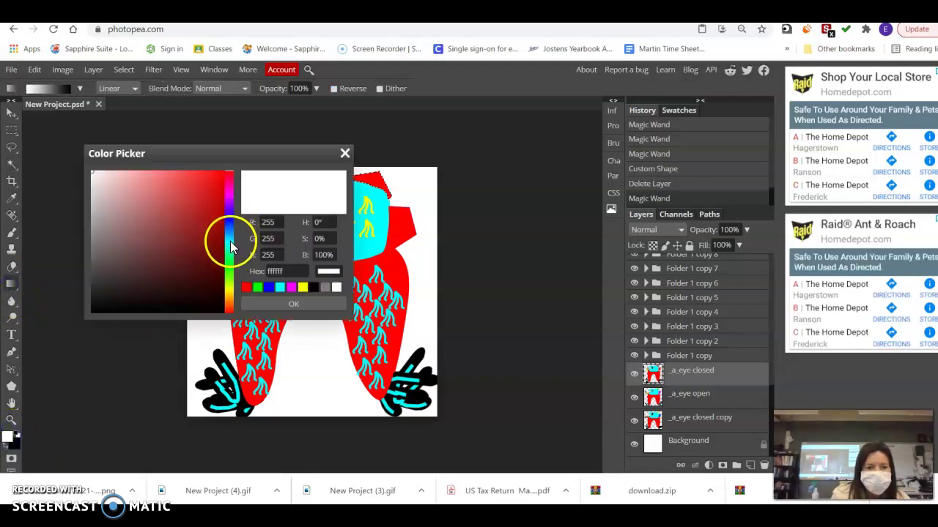
pyautogui.click(230, 242)
pyautogui.click(222, 174)
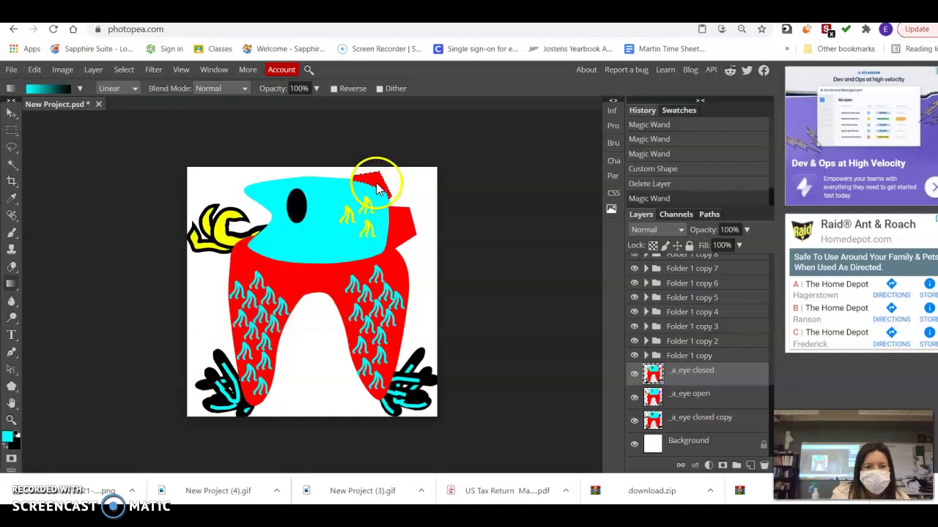
# Fill the selected hat with cyan using the Paint Bucket, then deselect it.
pyautogui.moveTo(372, 182); pyautogui.dragTo(52, 281)
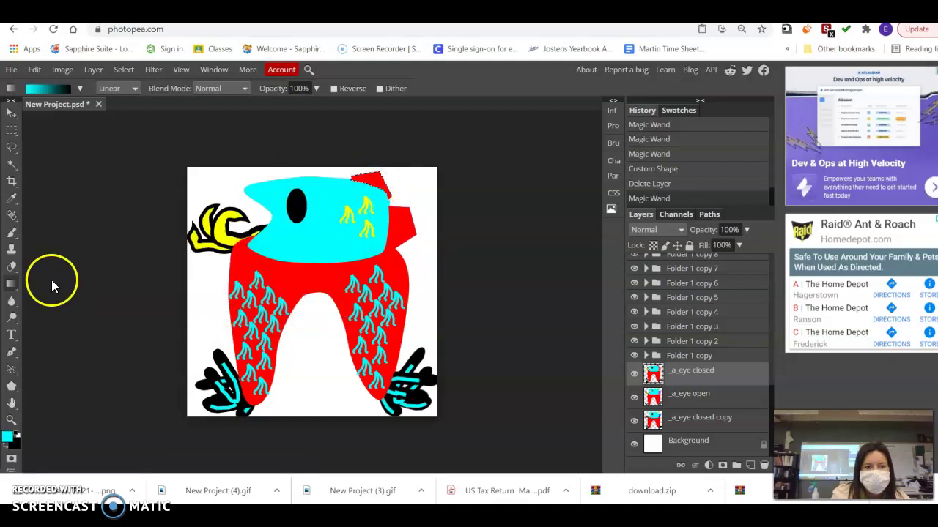
pyautogui.click(13, 282)
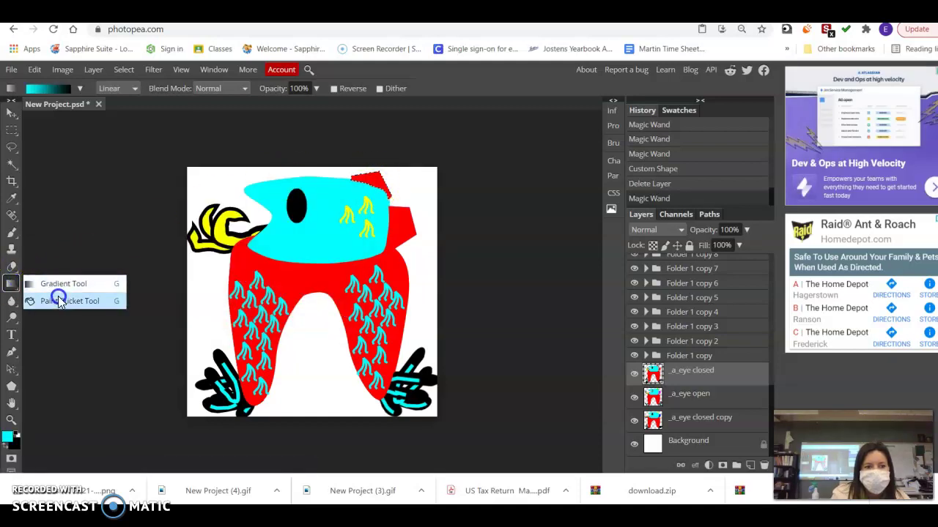
pyautogui.click(377, 183)
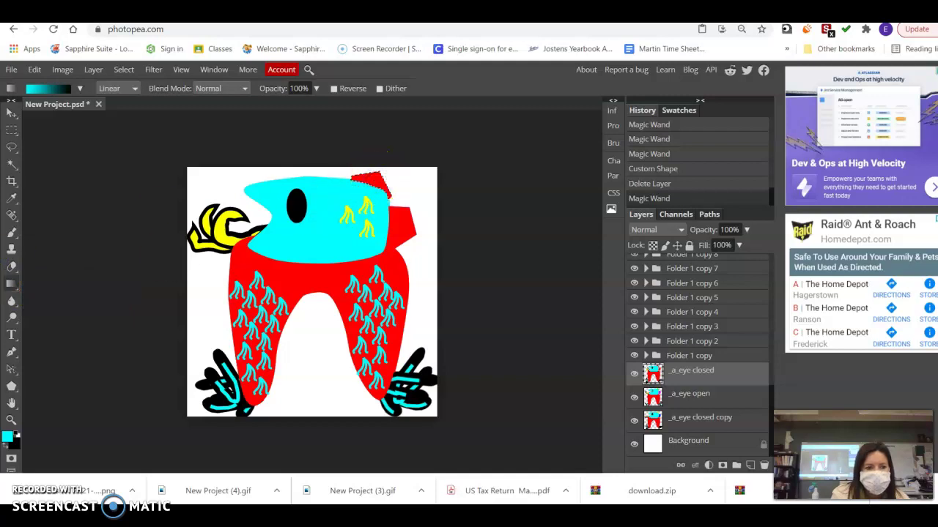
pyautogui.click(12, 285)
pyautogui.click(56, 301)
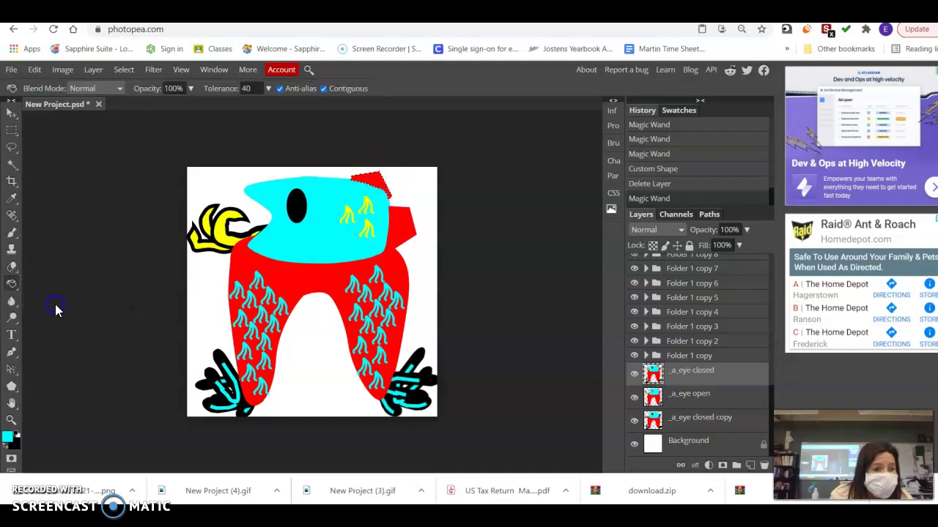
pyautogui.click(368, 186)
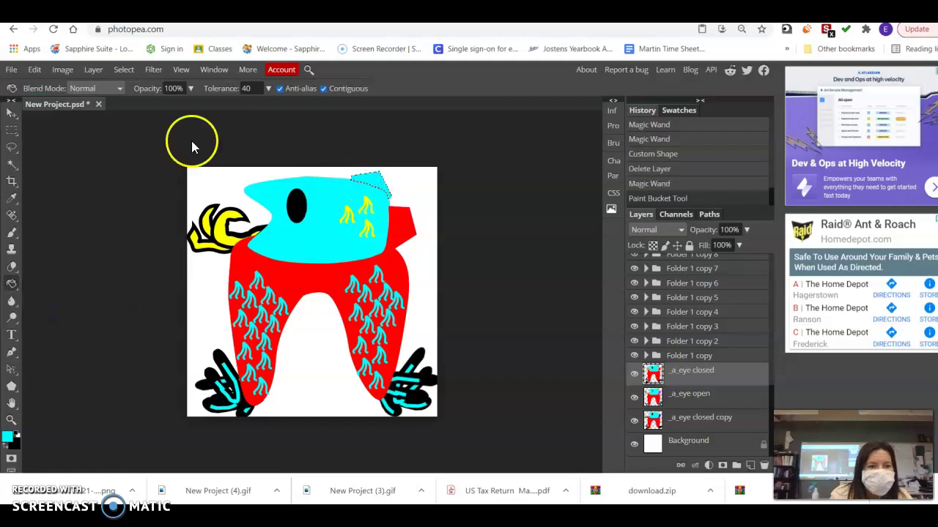
pyautogui.click(124, 69)
pyautogui.click(128, 84)
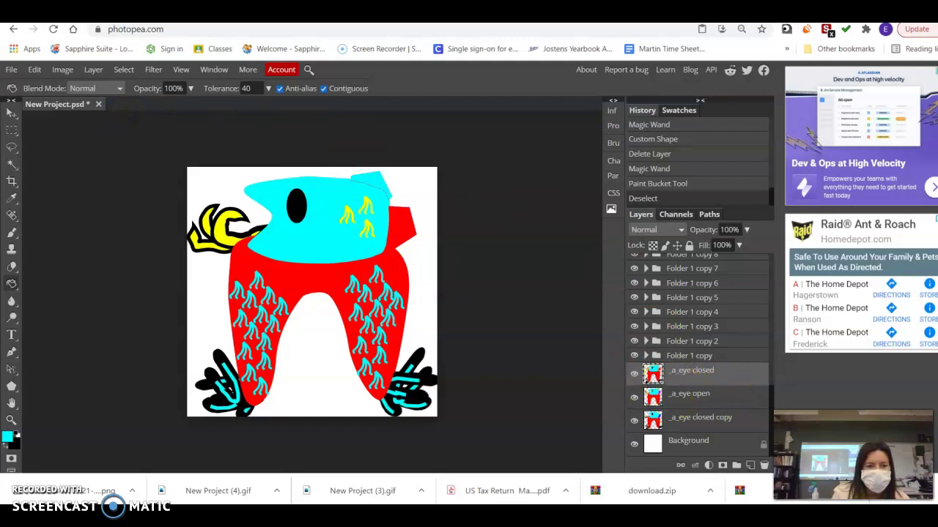
# Save the animation for web as a 504×504 boomerang GIF at 50% speed.
pyautogui.click(11, 70)
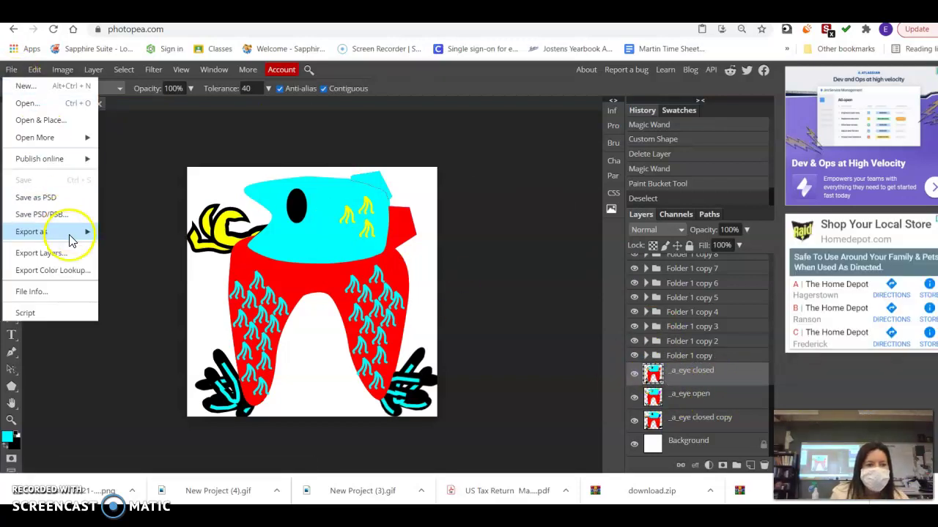
pyautogui.moveTo(85, 231)
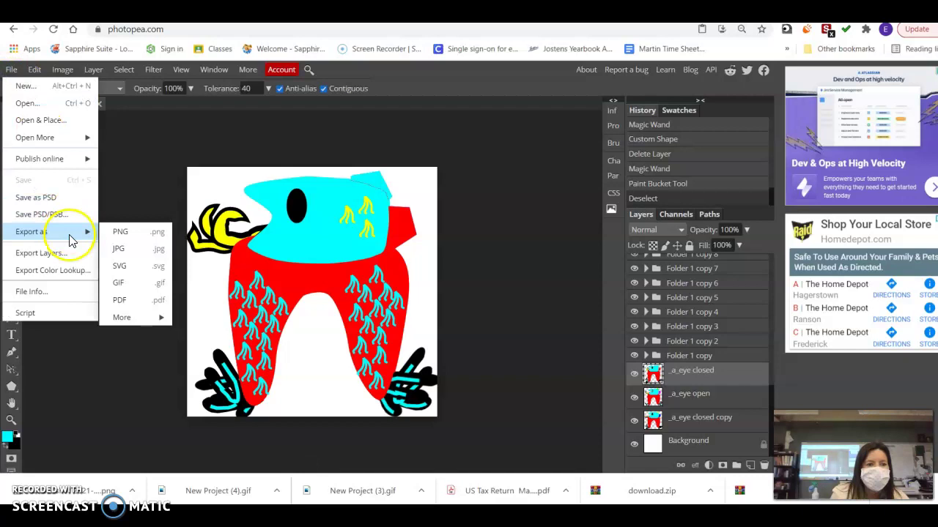
pyautogui.click(126, 291)
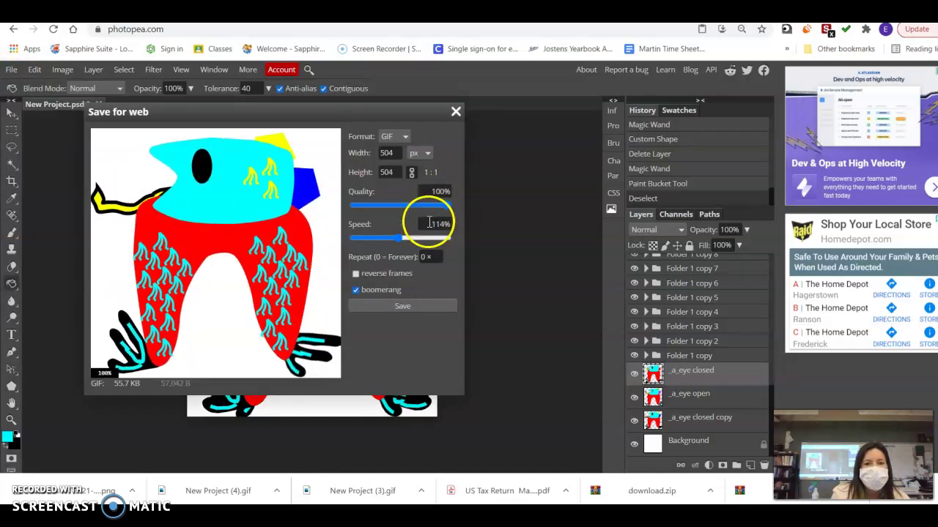
pyautogui.moveTo(398, 240); pyautogui.dragTo(383, 246)
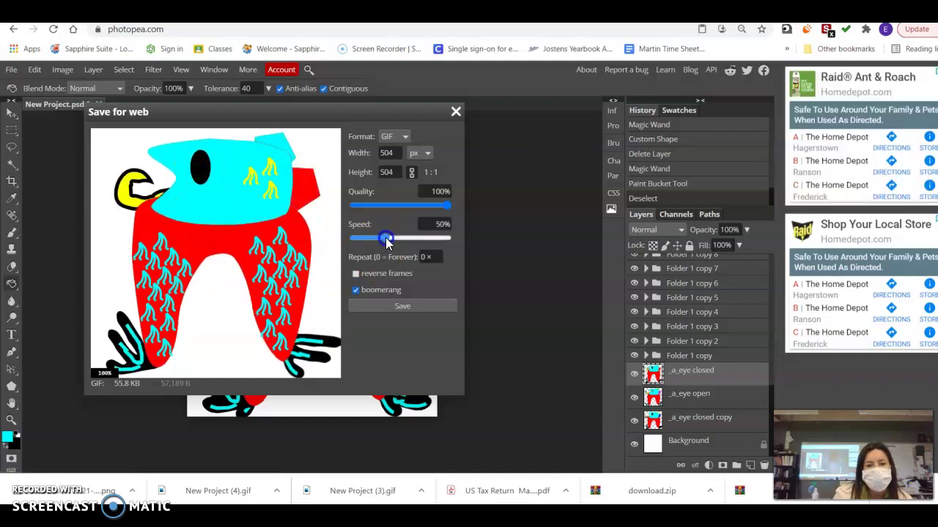
pyautogui.moveTo(384, 244); pyautogui.dragTo(389, 244)
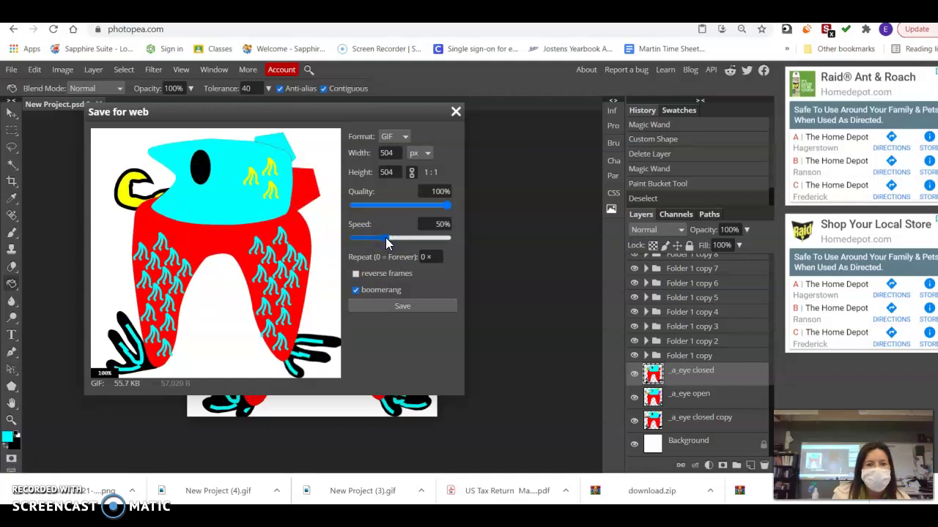
pyautogui.click(416, 306)
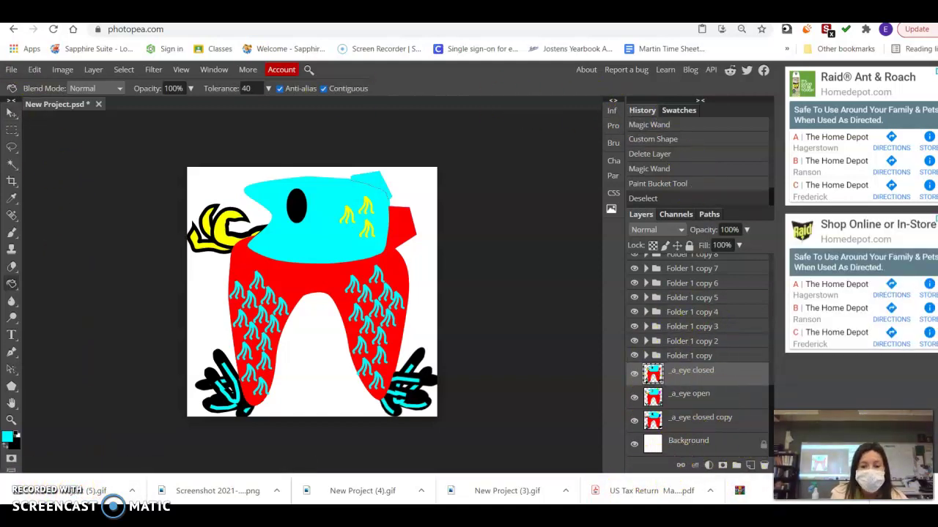
# Snip the Photopea window showing the monster and layers, copy the snip, and switch back.
pyautogui.hotkey('alt', 'Tab')
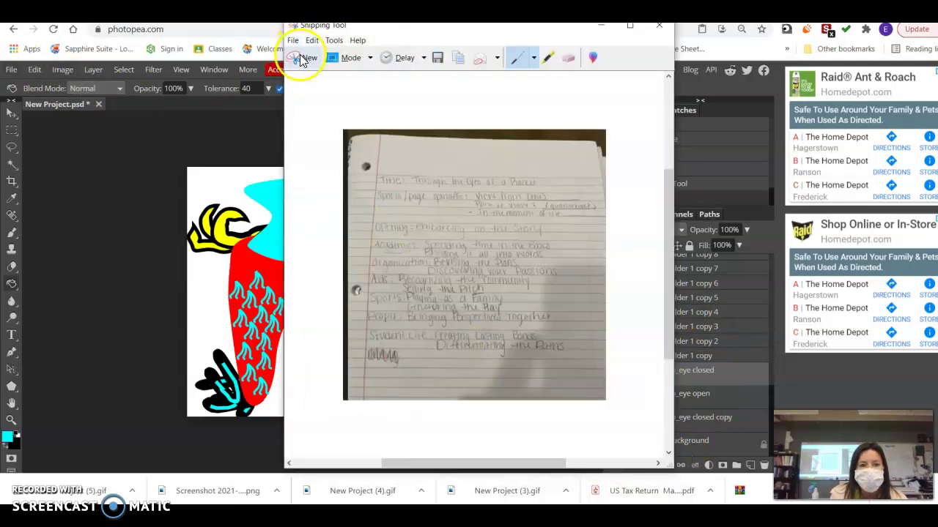
pyautogui.click(300, 58)
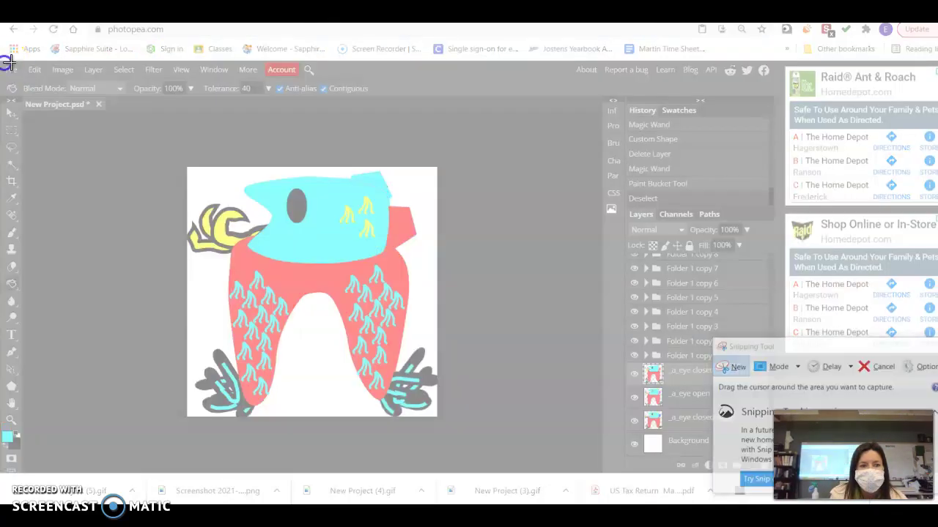
pyautogui.moveTo(3, 61); pyautogui.dragTo(783, 469)
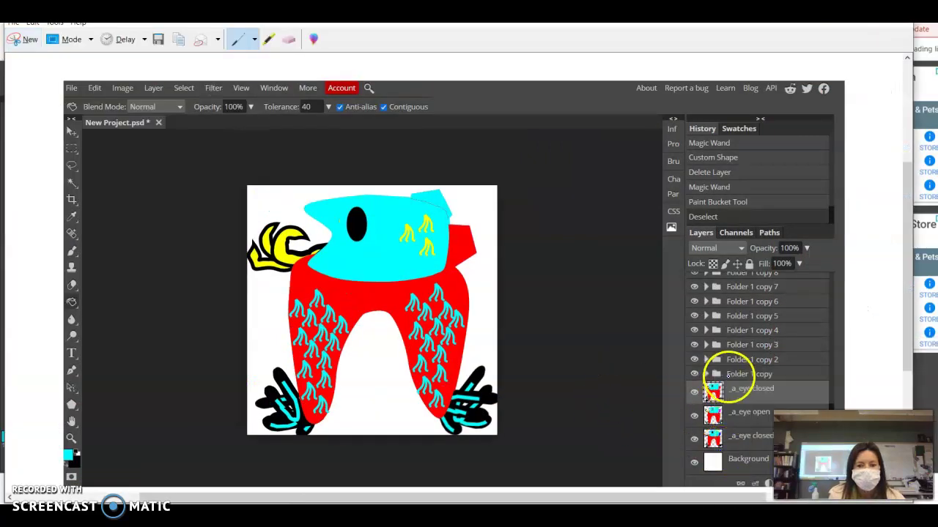
pyautogui.rightClick(425, 206)
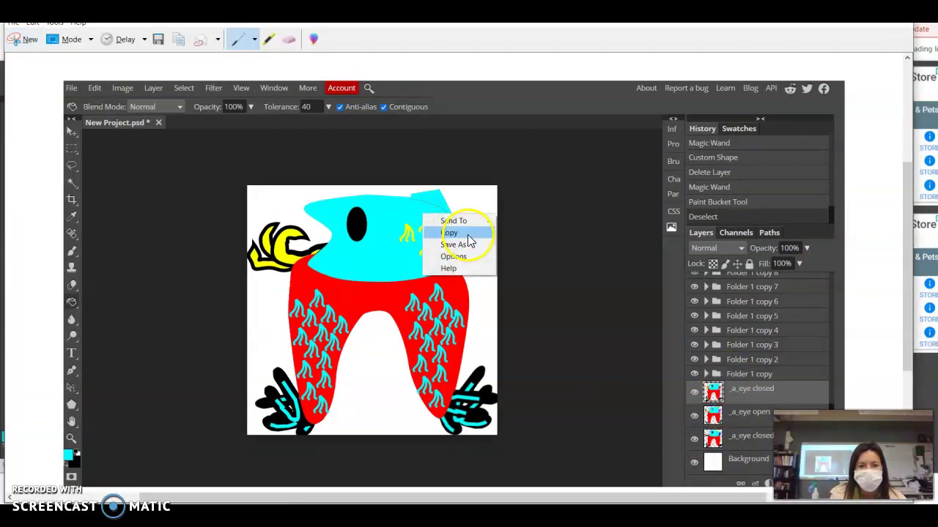
pyautogui.click(450, 232)
pyautogui.hotkey('alt', 'Tab')
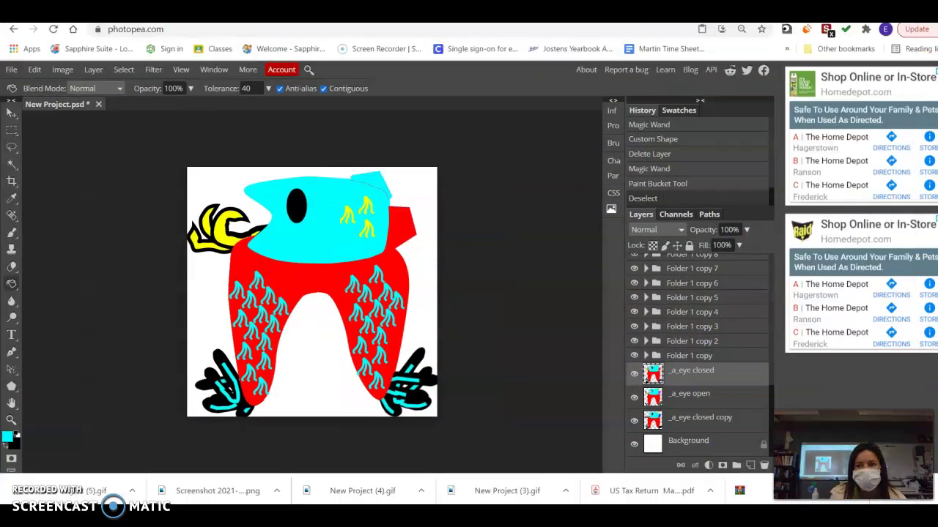
# Go to the Careers class Classwork and open the Monster Design assignment's slide deck.
pyautogui.hotkey('alt', 'Left')
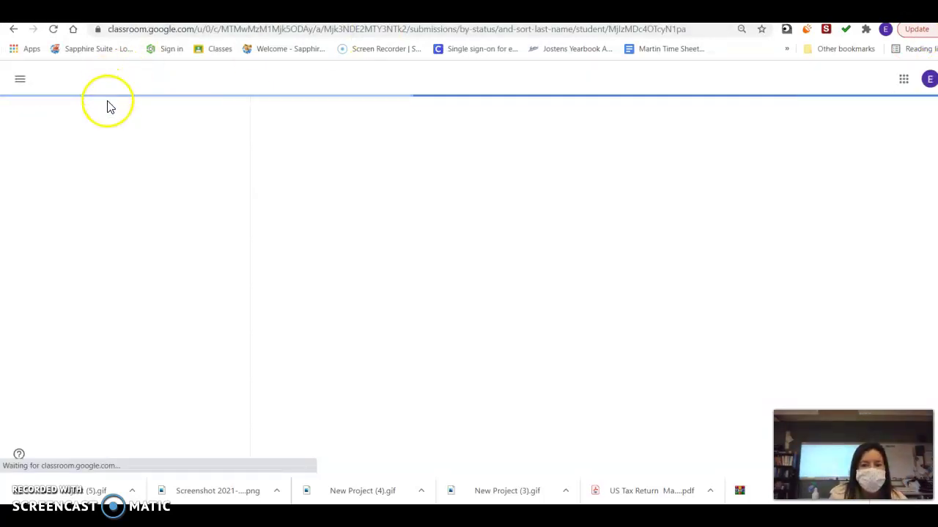
pyautogui.click(16, 80)
pyautogui.click(89, 280)
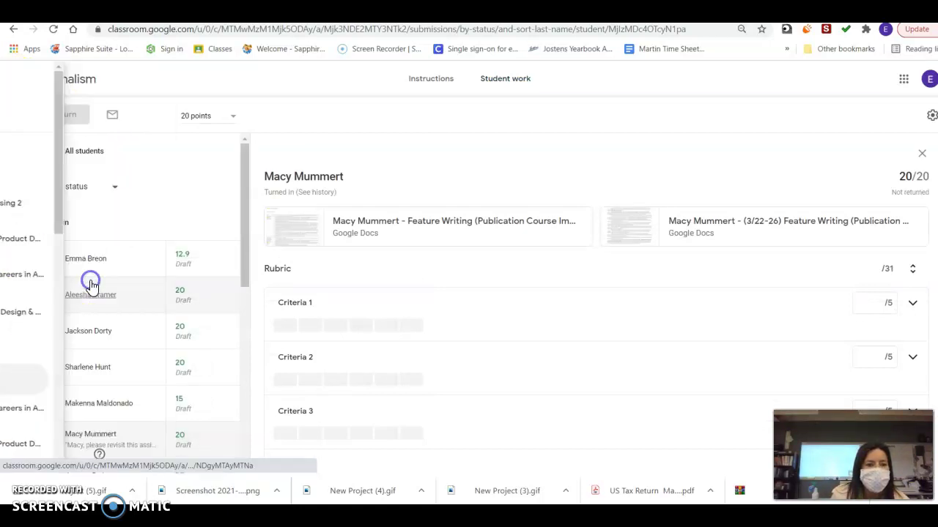
pyautogui.click(453, 79)
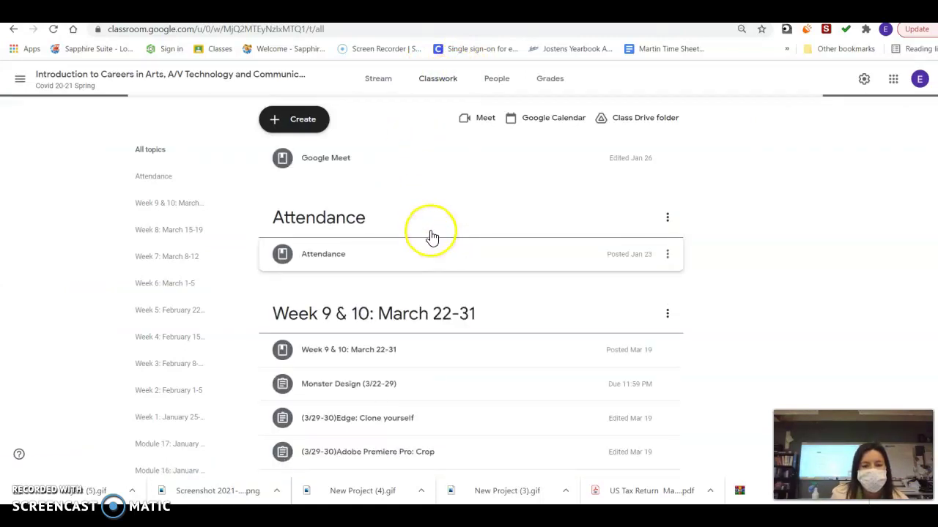
pyautogui.scroll(-1, 429, 237)
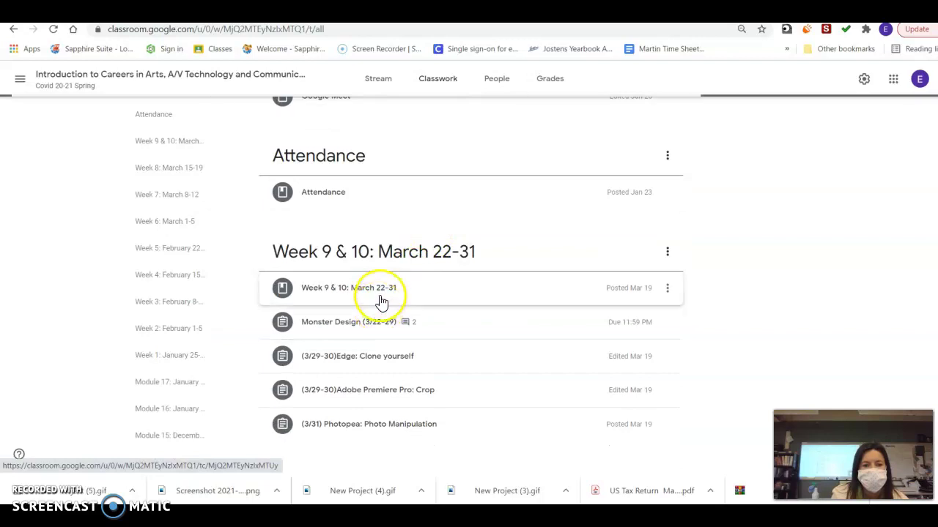
pyautogui.click(386, 323)
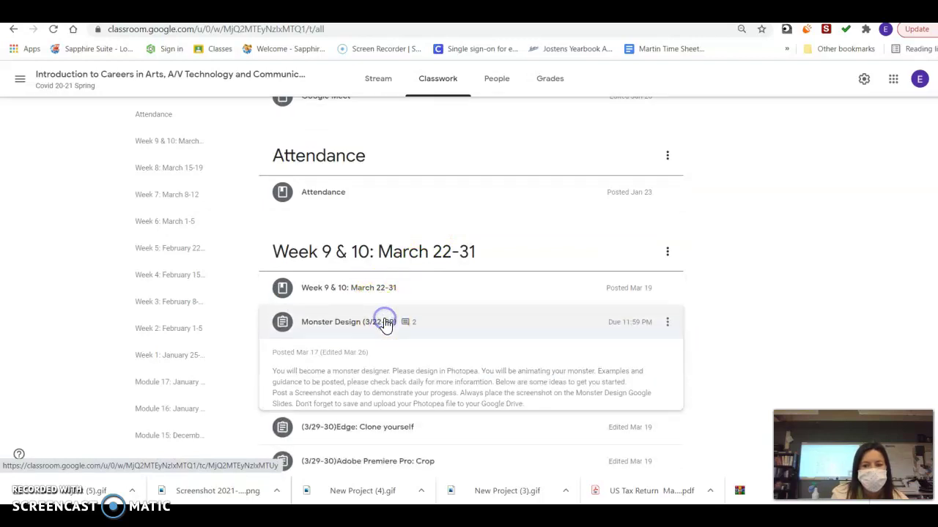
pyautogui.click(386, 323)
pyautogui.click(386, 323)
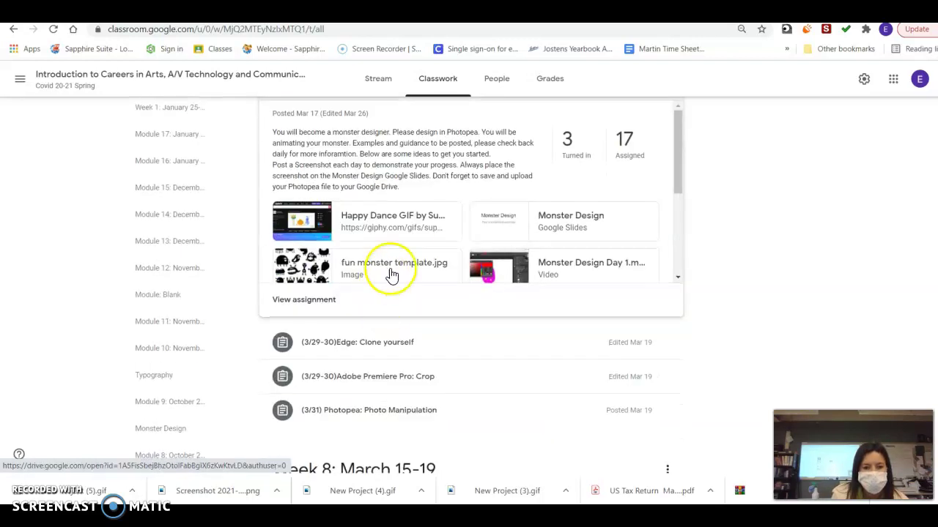
pyautogui.scroll(-2, 412, 259)
pyautogui.click(402, 208)
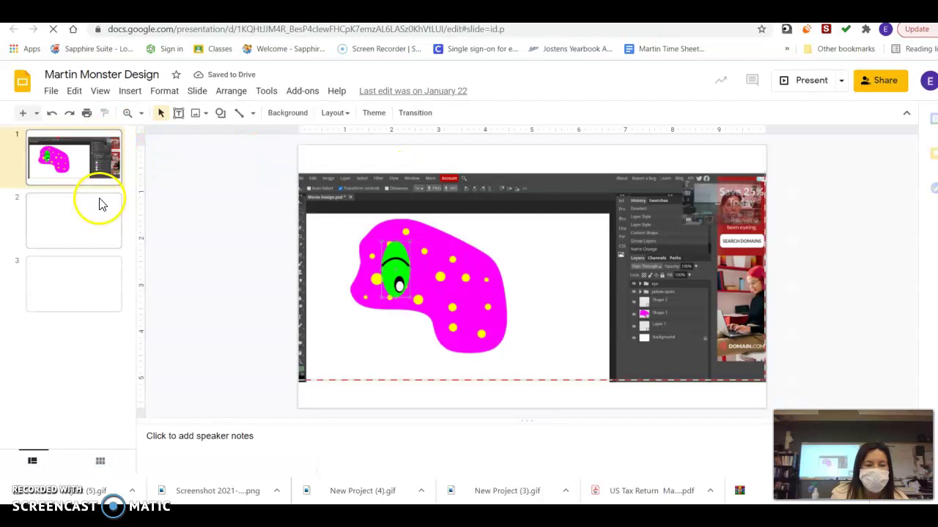
# Duplicate slide 3 and replace the old screenshot on slide 4 with the new monster snip.
pyautogui.click(198, 91)
pyautogui.click(208, 126)
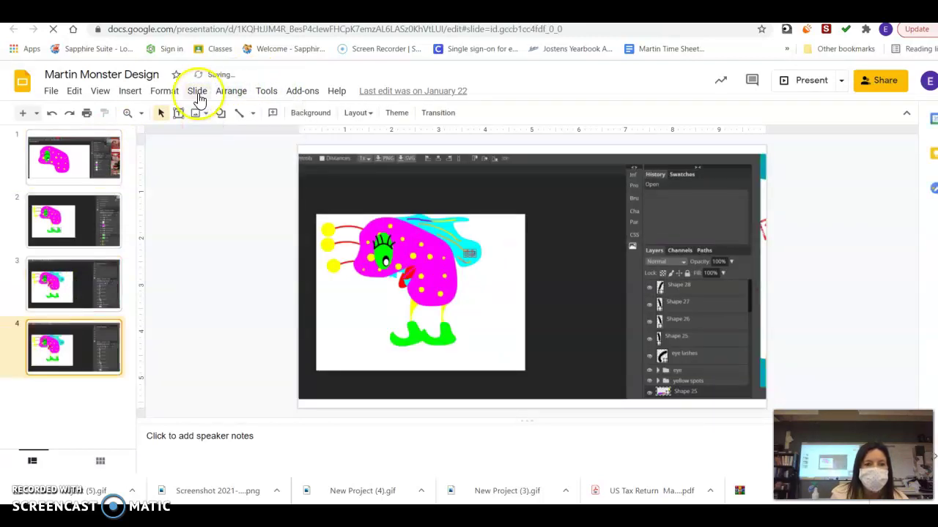
pyautogui.click(440, 353)
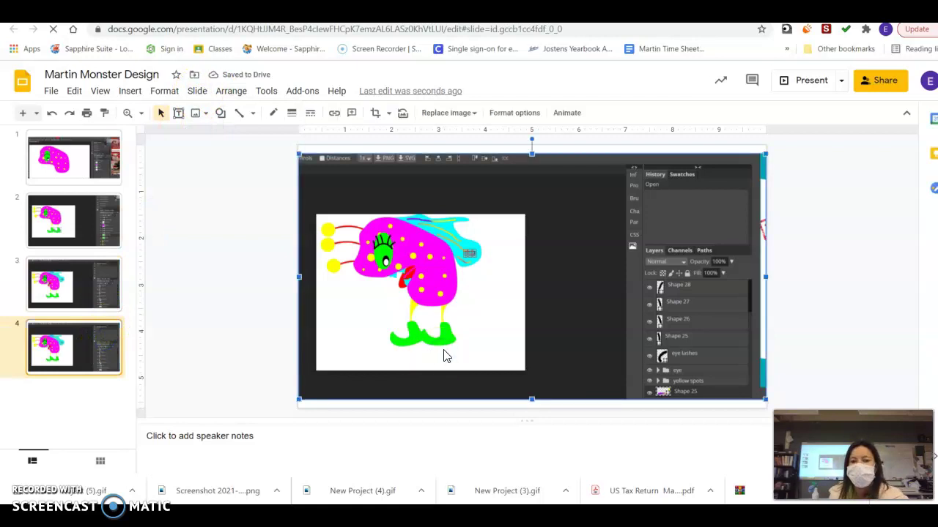
pyautogui.press('Delete')
pyautogui.click(453, 328)
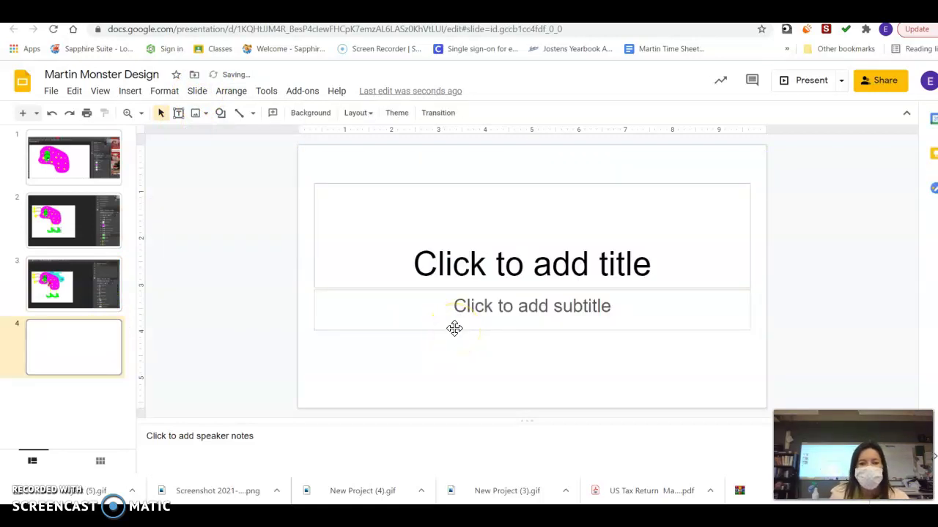
pyautogui.hotkey('ctrl', 'z')
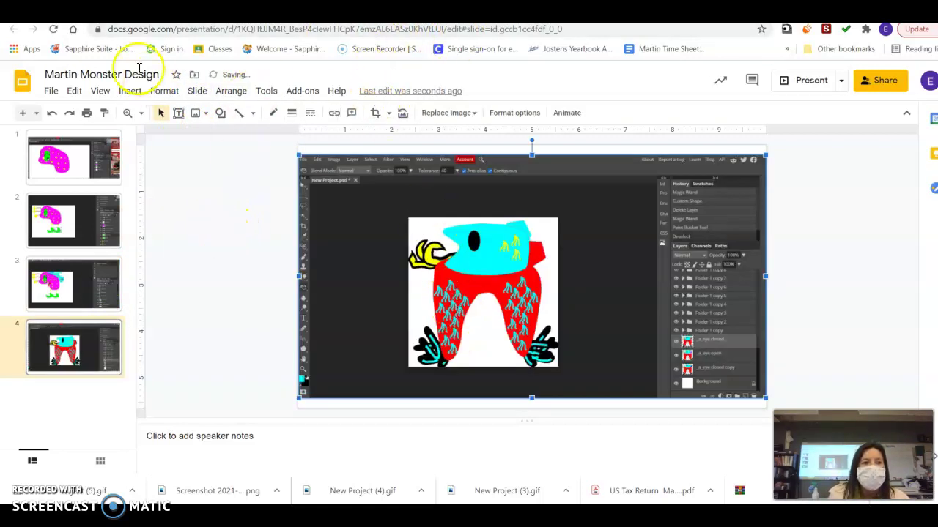
# Add a new blank slide 5 to the deck.
pyautogui.click(130, 91)
pyautogui.moveTo(197, 90)
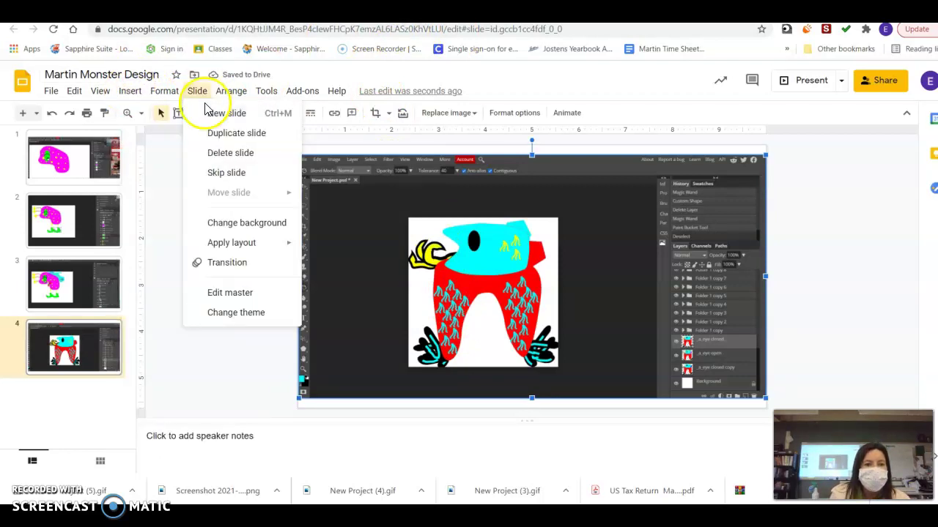
pyautogui.click(207, 112)
# Browse the Insert video dialog's Drive tabs, cancel it, and return to Google Drive.
pyautogui.click(139, 92)
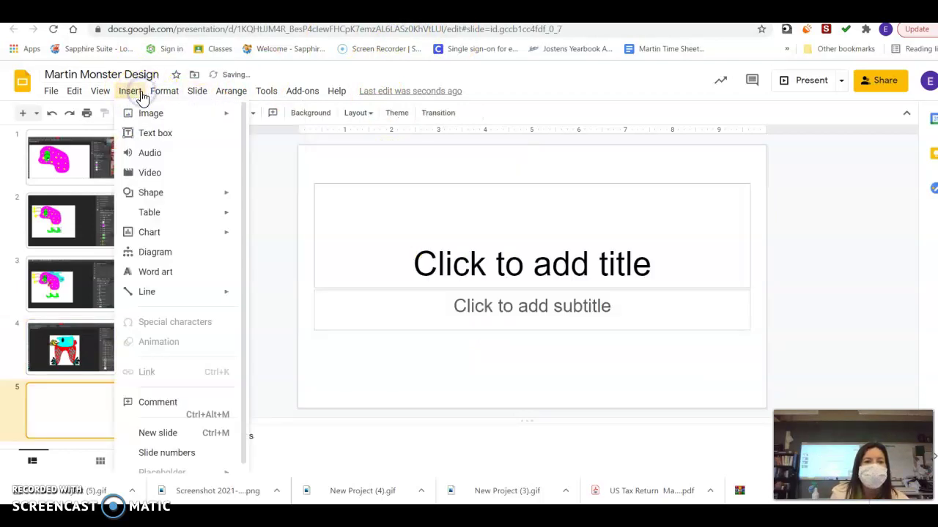
pyautogui.click(143, 178)
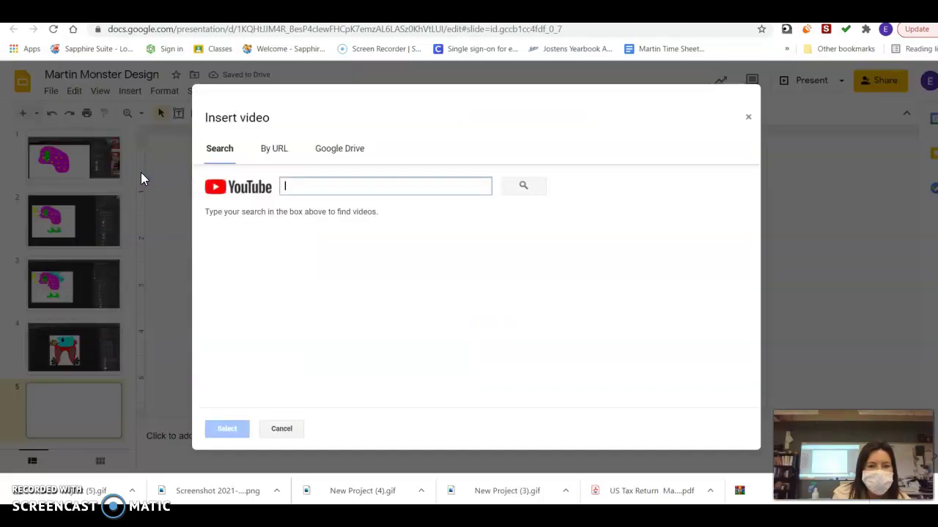
pyautogui.click(283, 150)
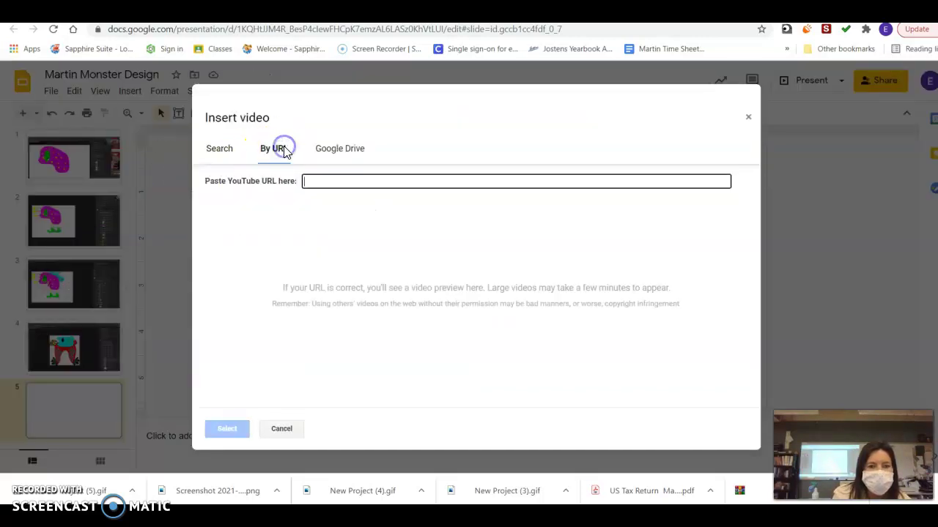
pyautogui.click(334, 149)
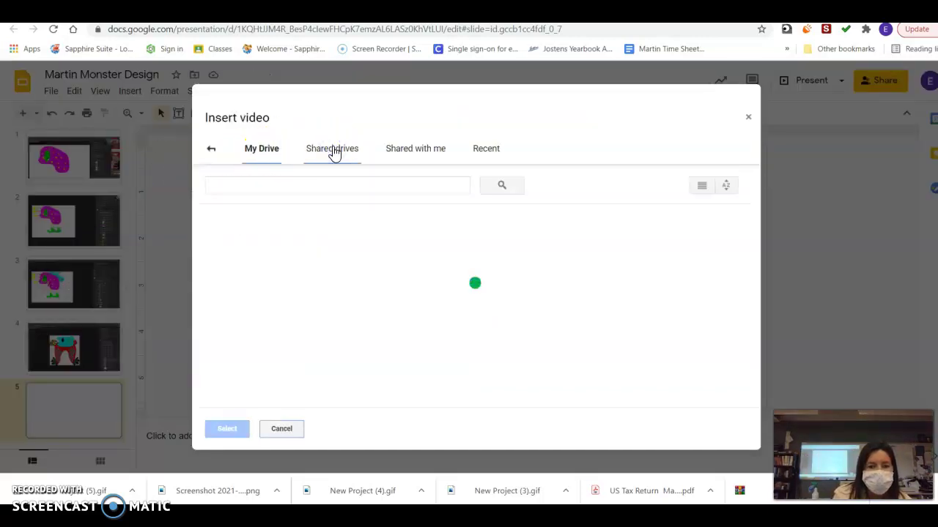
pyautogui.click(435, 153)
pyautogui.click(486, 150)
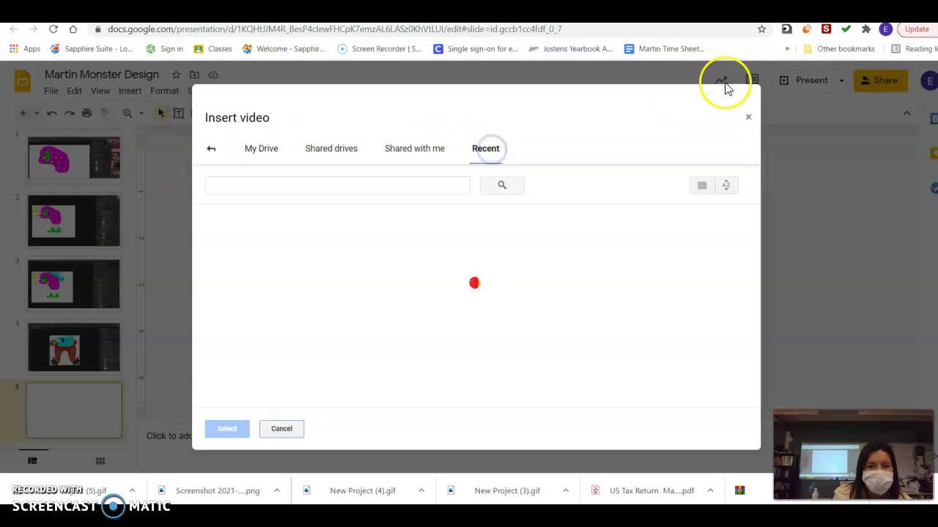
pyautogui.click(750, 116)
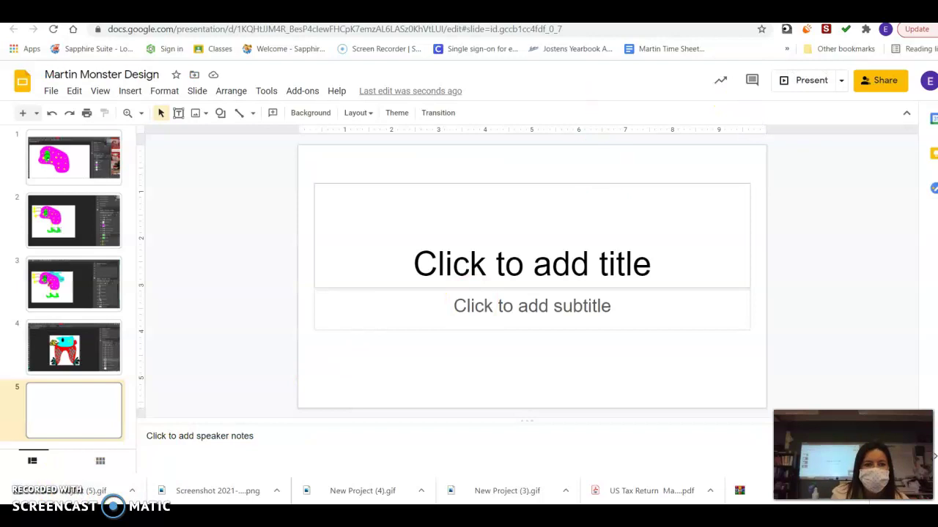
pyautogui.click(13, 29)
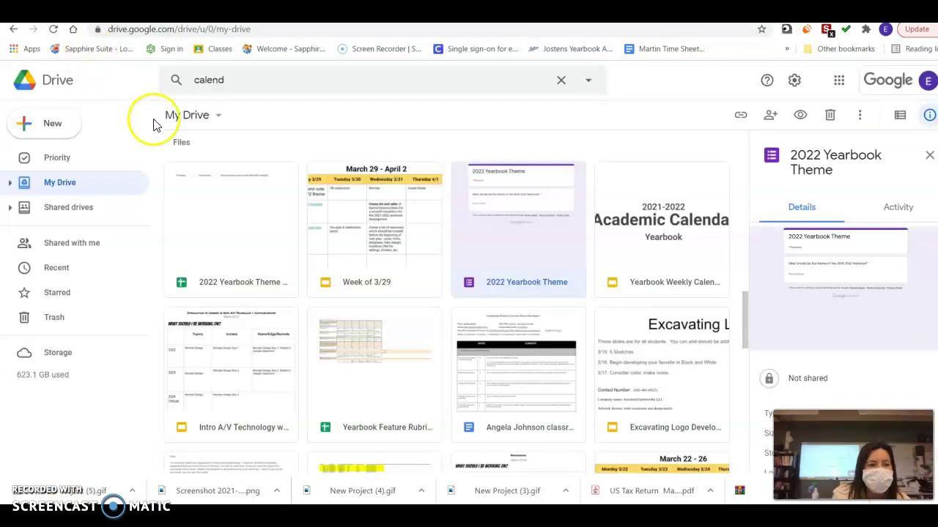
# Upload the New Project (5) GIF from Downloads to My Drive, then return to the Monster Design deck.
pyautogui.click(34, 122)
pyautogui.click(57, 161)
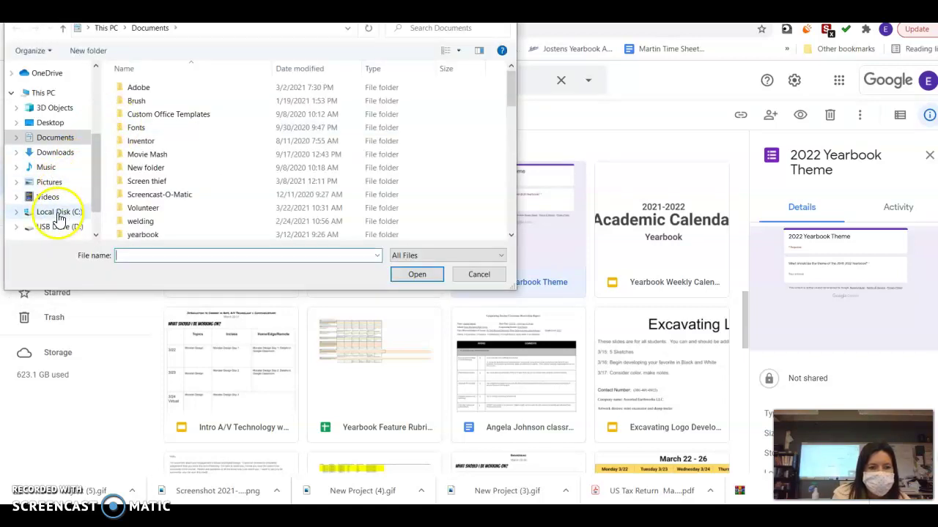
pyautogui.click(55, 151)
pyautogui.click(147, 103)
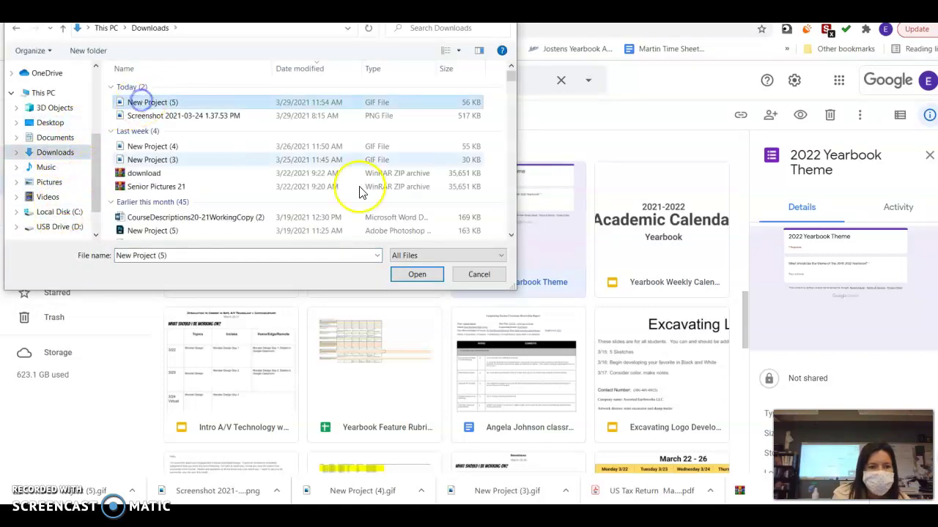
pyautogui.click(429, 276)
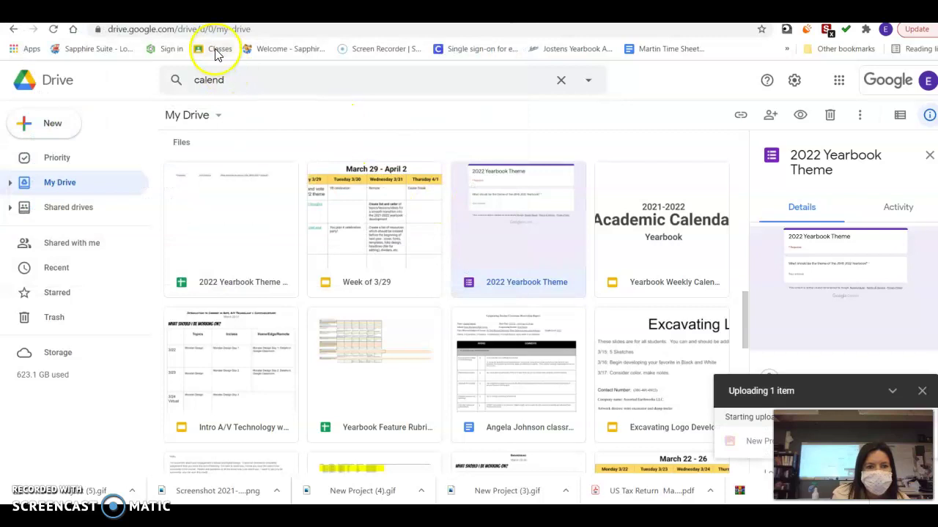
pyautogui.click(271, 11)
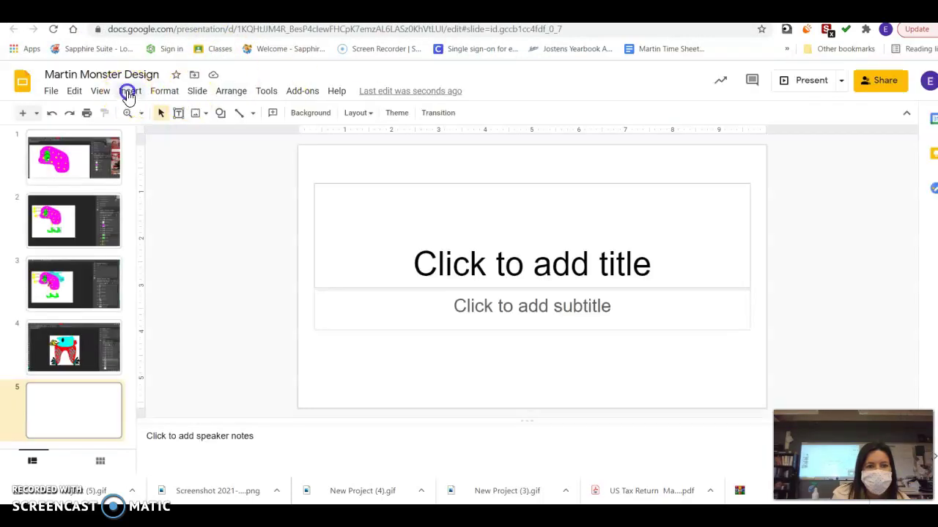
# Open Insert > Video on slide 5 and browse My Drive for the uploaded GIF.
pyautogui.click(129, 92)
pyautogui.click(155, 172)
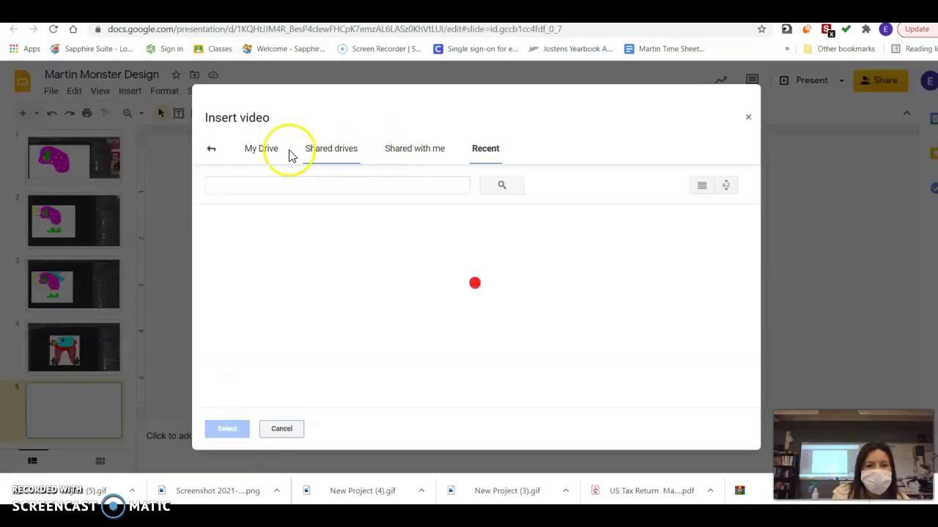
pyautogui.click(269, 149)
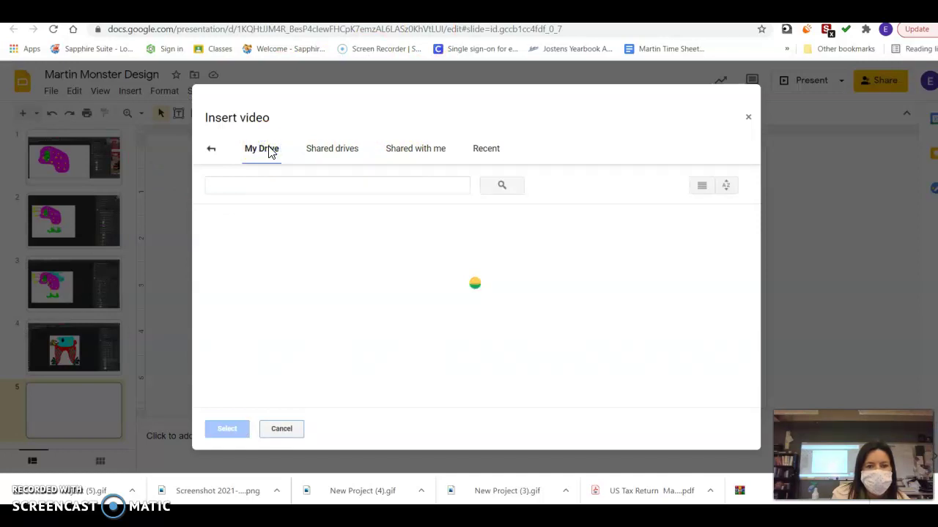